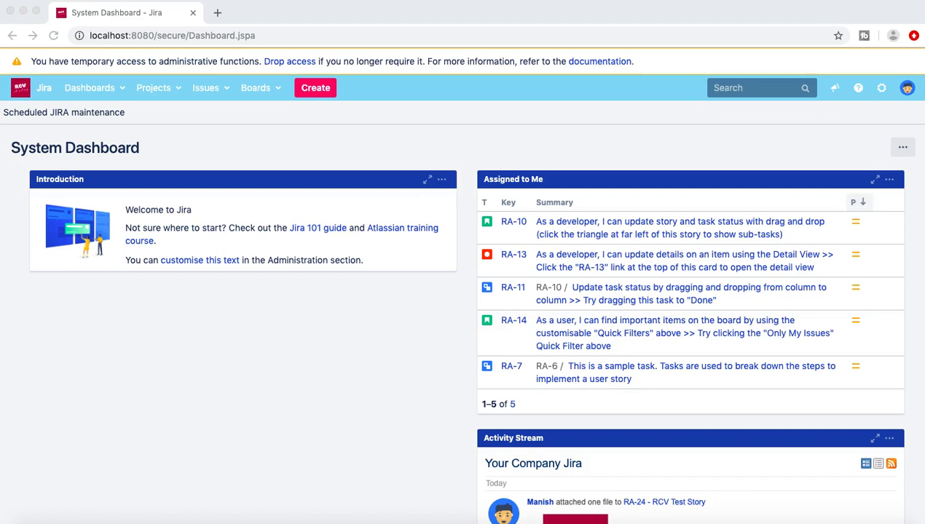
- Search the administration pages for "versio" and open Versions & licenses
{"action": "left_click", "coordinate": [471, 89]}
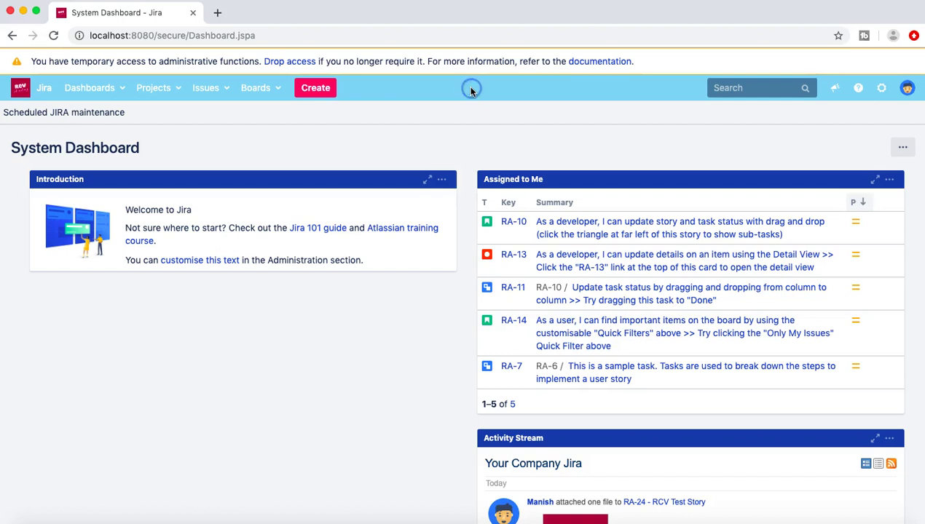
{"action": "key", "text": "period"}
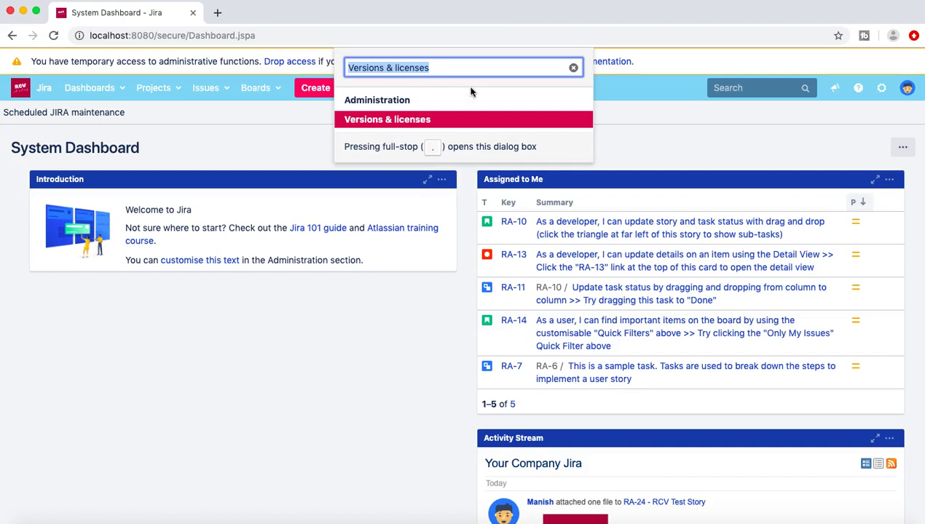
{"action": "type", "text": "versi"}
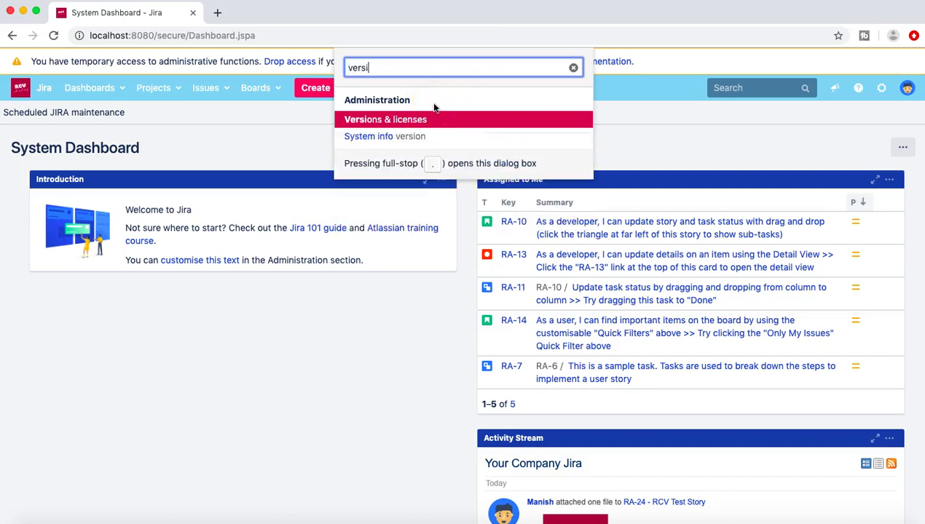
{"action": "type", "text": "o"}
{"action": "left_click", "coordinate": [401, 120]}
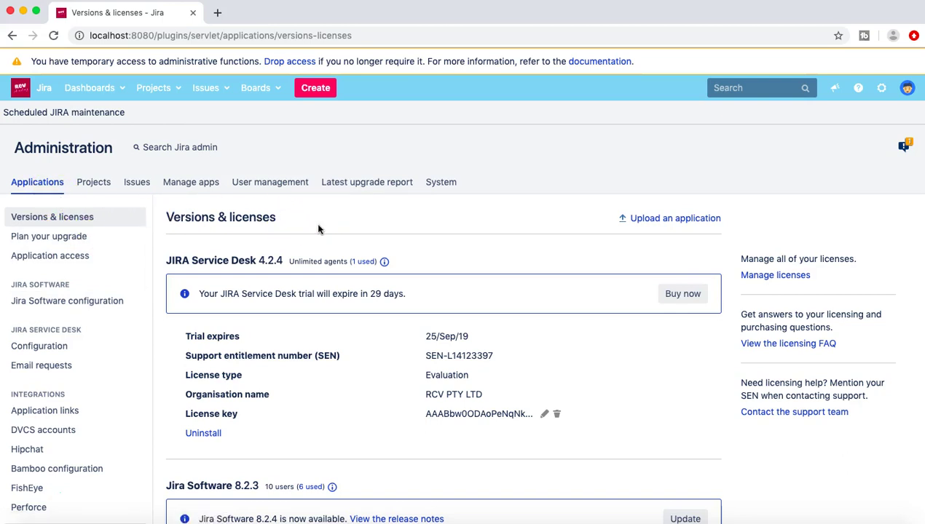
- Examine the JIRA Service Desk version and its trial expiry date on the Versions & licenses page
{"action": "left_click", "coordinate": [165, 260]}
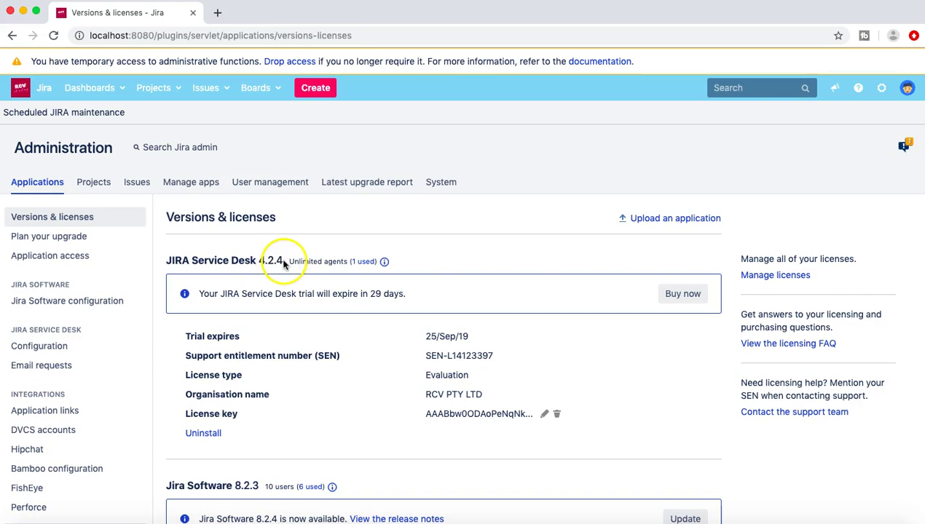
{"action": "scroll", "coordinate": [431, 258], "scroll_direction": "down", "scroll_amount": 1}
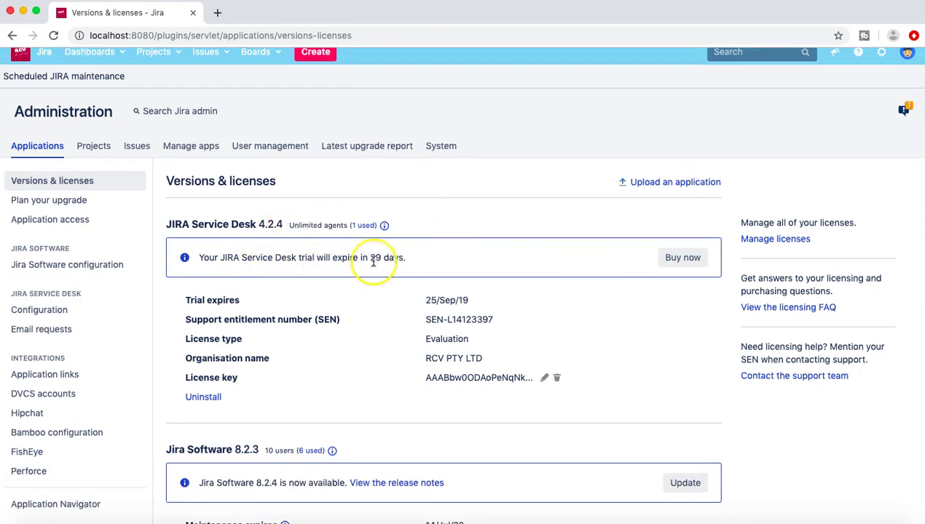
{"action": "scroll", "coordinate": [372, 326], "scroll_direction": "down", "scroll_amount": 1}
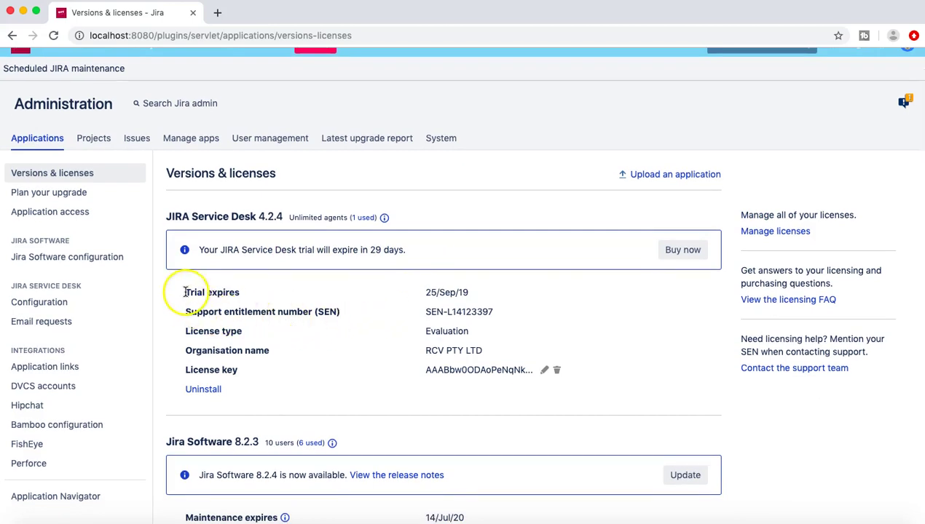
{"action": "left_click_drag", "start_coordinate": [184, 292], "coordinate": [244, 294]}
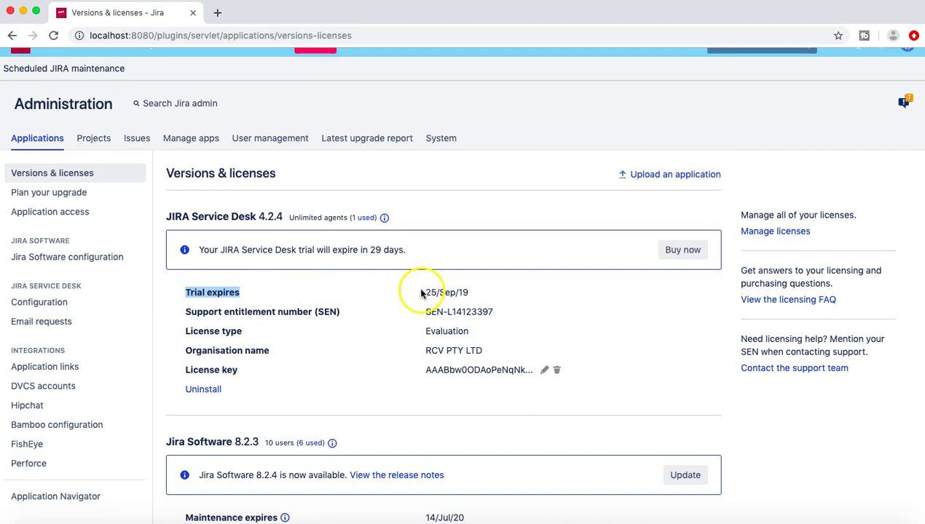
{"action": "left_click_drag", "start_coordinate": [419, 292], "coordinate": [500, 292]}
{"action": "left_click", "coordinate": [501, 292]}
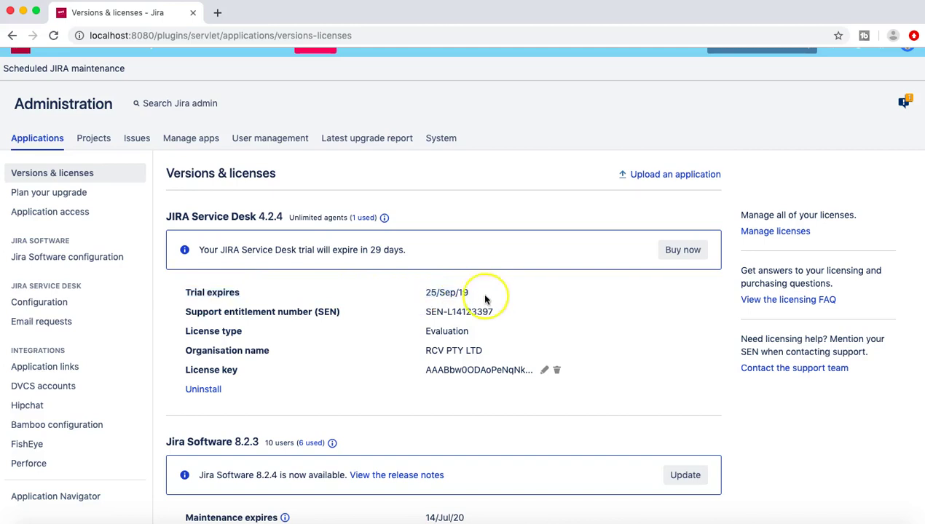
{"action": "left_click", "coordinate": [487, 298]}
{"action": "scroll", "coordinate": [490, 296], "scroll_direction": "down", "scroll_amount": 1}
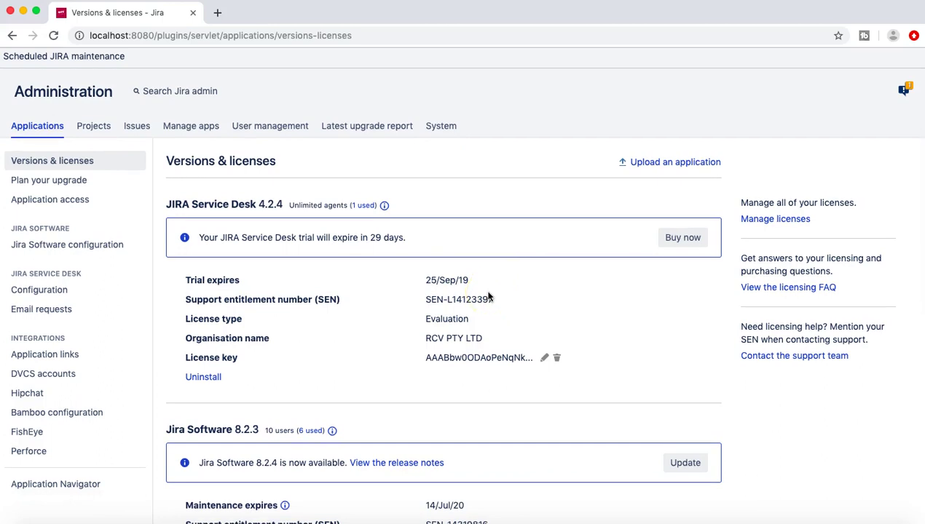
{"action": "scroll", "coordinate": [490, 297], "scroll_direction": "up", "scroll_amount": 1}
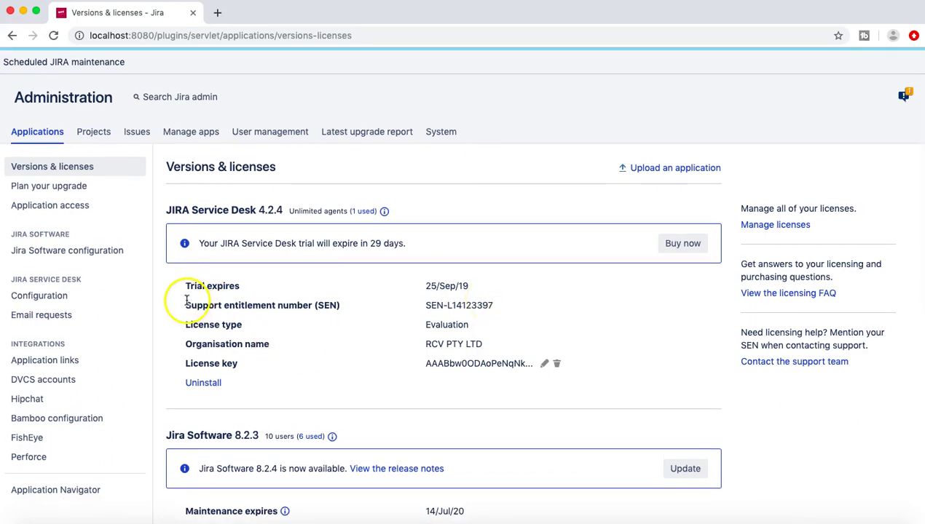
- Examine JIRA Service Desk's support entitlement number, license type and organisation name
{"action": "left_click_drag", "start_coordinate": [186, 303], "coordinate": [341, 309]}
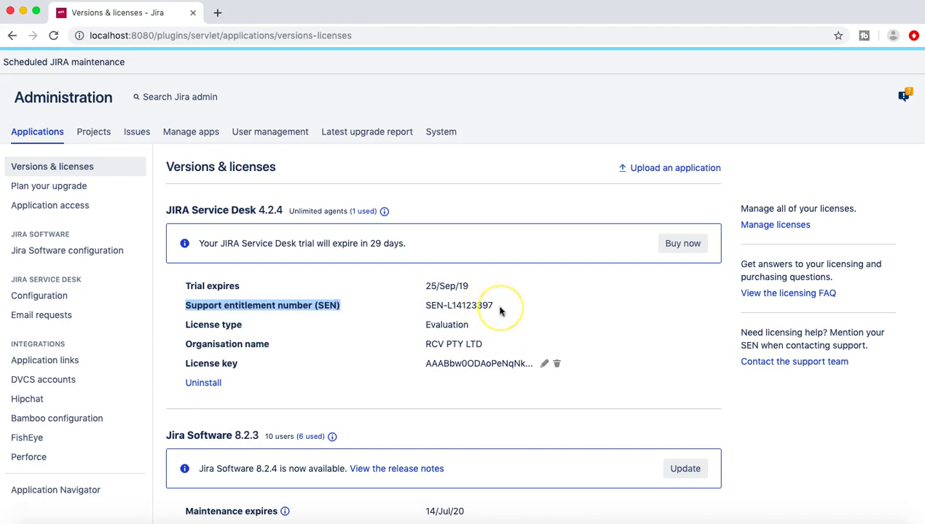
{"action": "left_click_drag", "start_coordinate": [498, 309], "coordinate": [421, 307]}
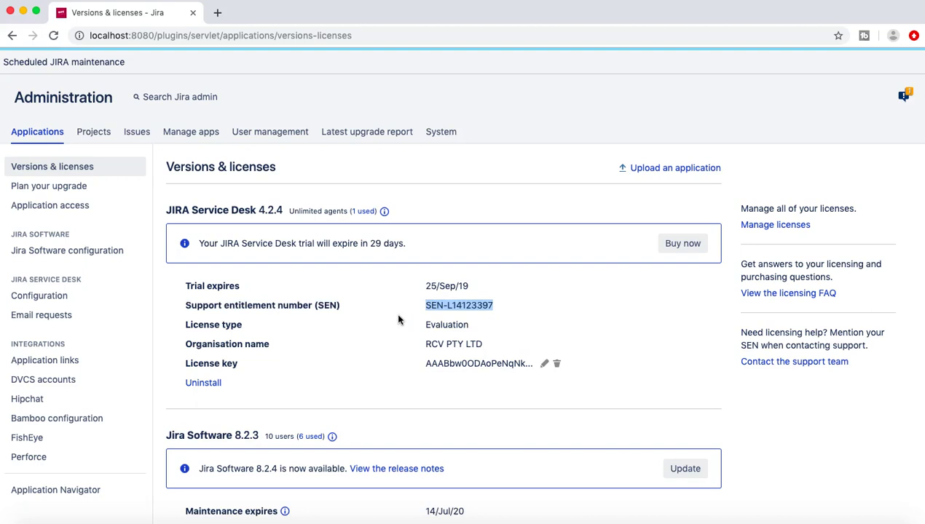
{"action": "left_click", "coordinate": [520, 309]}
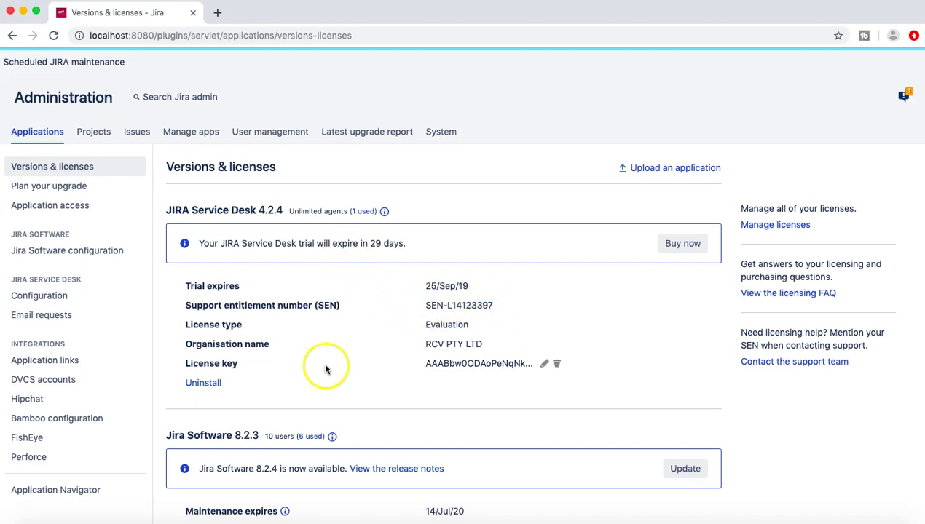
{"action": "scroll", "coordinate": [325, 369], "scroll_direction": "down", "scroll_amount": 1}
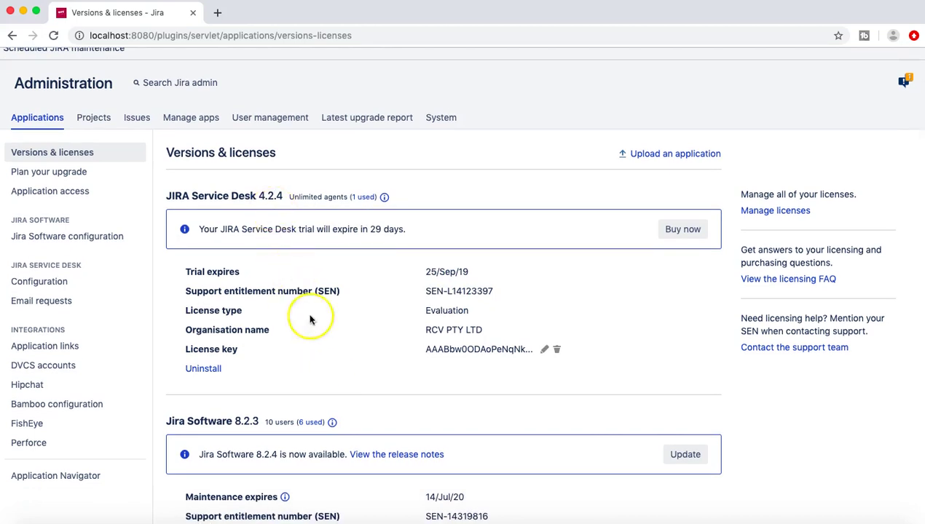
{"action": "scroll", "coordinate": [529, 363], "scroll_direction": "down", "scroll_amount": 3}
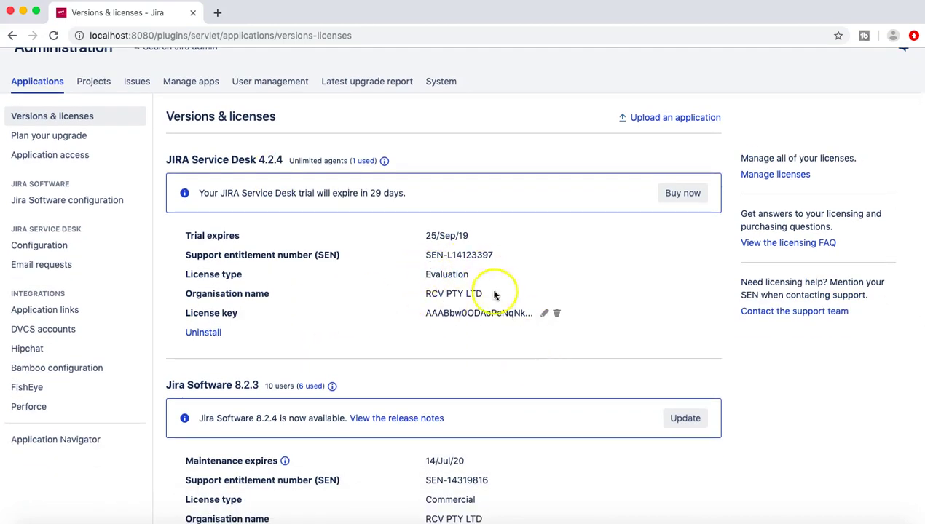
{"action": "scroll", "coordinate": [474, 343], "scroll_direction": "down", "scroll_amount": 2}
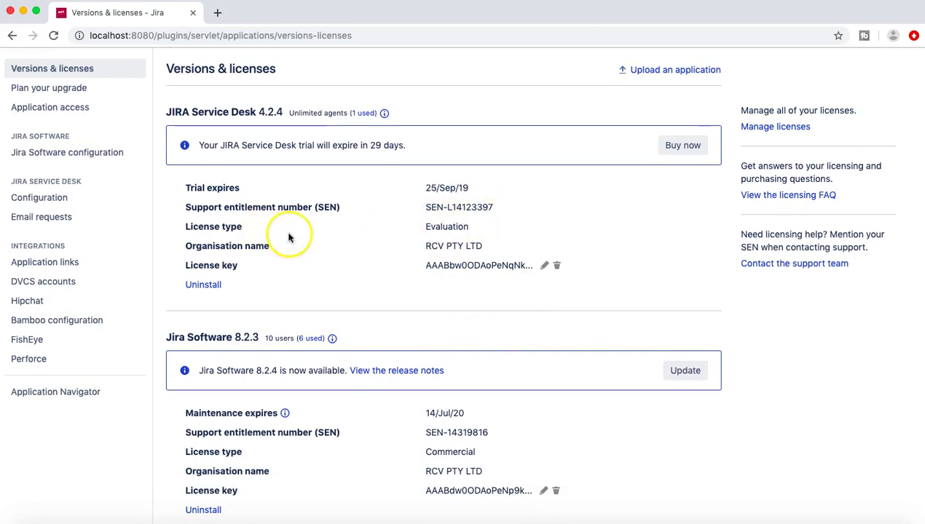
{"action": "left_click_drag", "start_coordinate": [470, 226], "coordinate": [423, 227]}
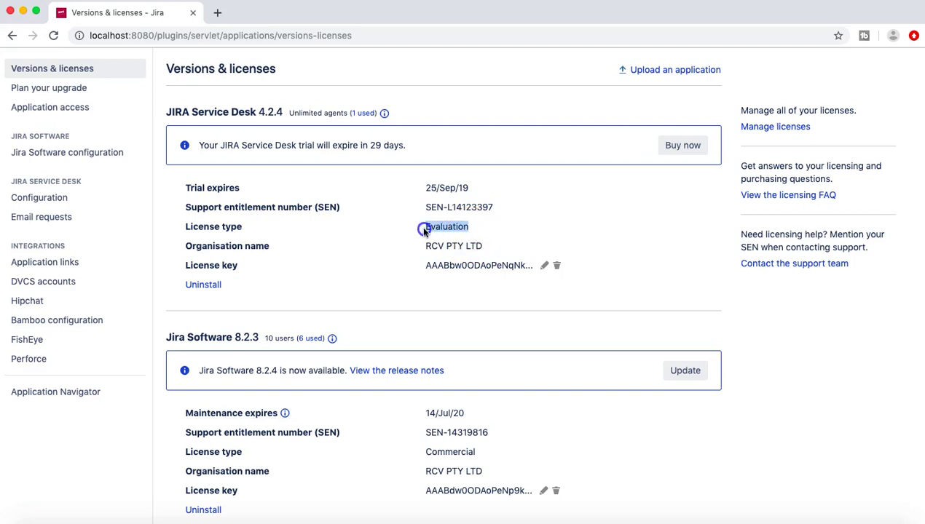
- Examine the Jira Software license details, including its user limit and maintenance expiry
{"action": "scroll", "coordinate": [349, 266], "scroll_direction": "down", "scroll_amount": 2}
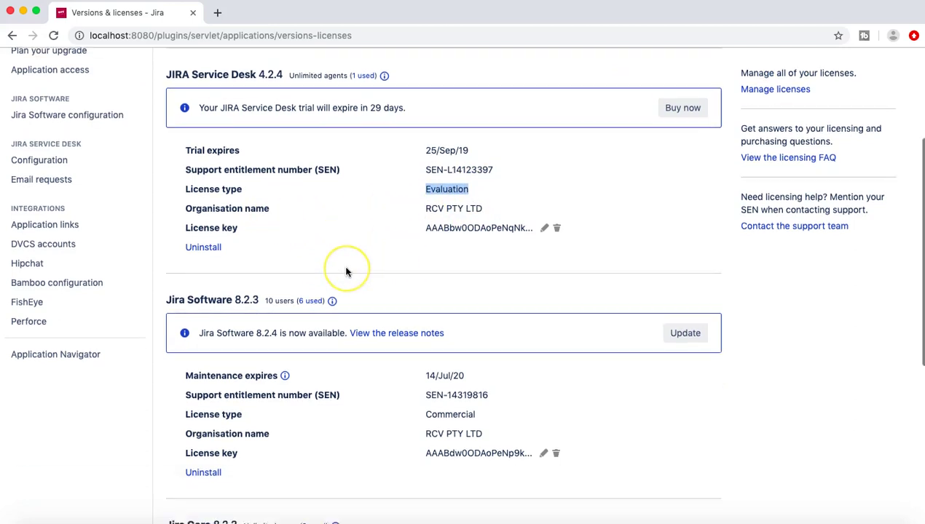
{"action": "scroll", "coordinate": [347, 271], "scroll_direction": "down", "scroll_amount": 2}
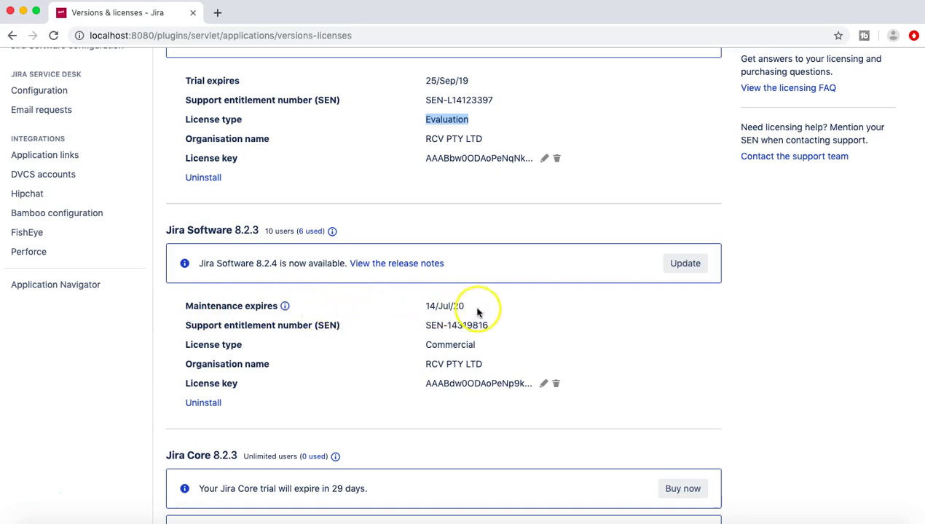
{"action": "scroll", "coordinate": [376, 319], "scroll_direction": "down", "scroll_amount": 1}
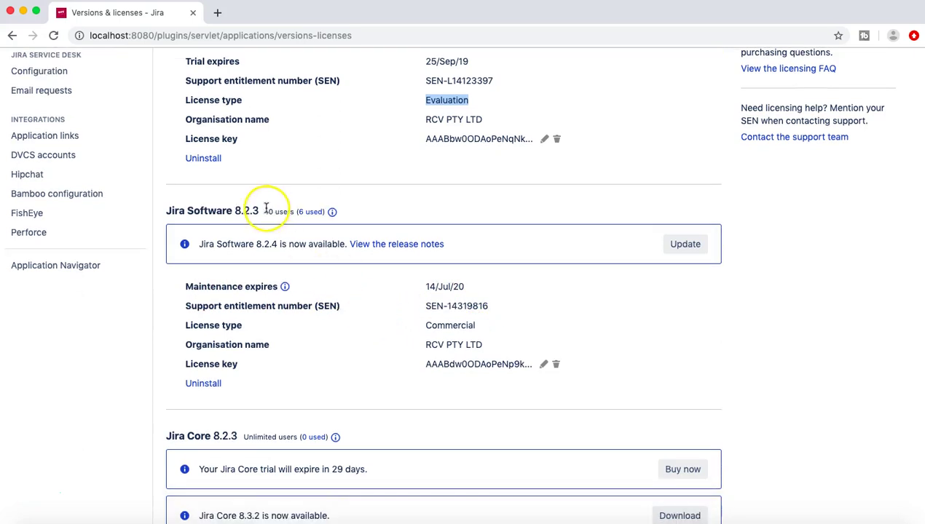
{"action": "left_click", "coordinate": [267, 210]}
{"action": "left_click_drag", "start_coordinate": [266, 211], "coordinate": [321, 220]}
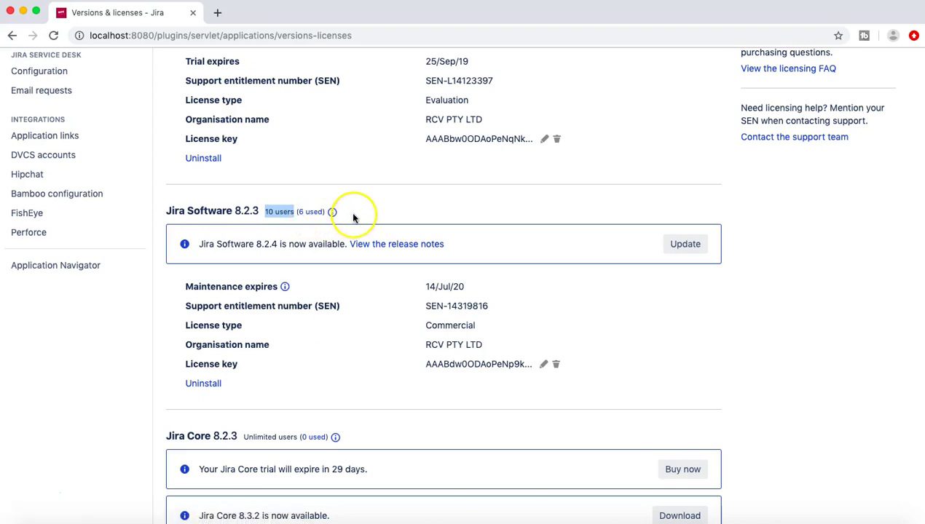
{"action": "left_click", "coordinate": [303, 286]}
{"action": "scroll", "coordinate": [306, 368], "scroll_direction": "down", "scroll_amount": 1}
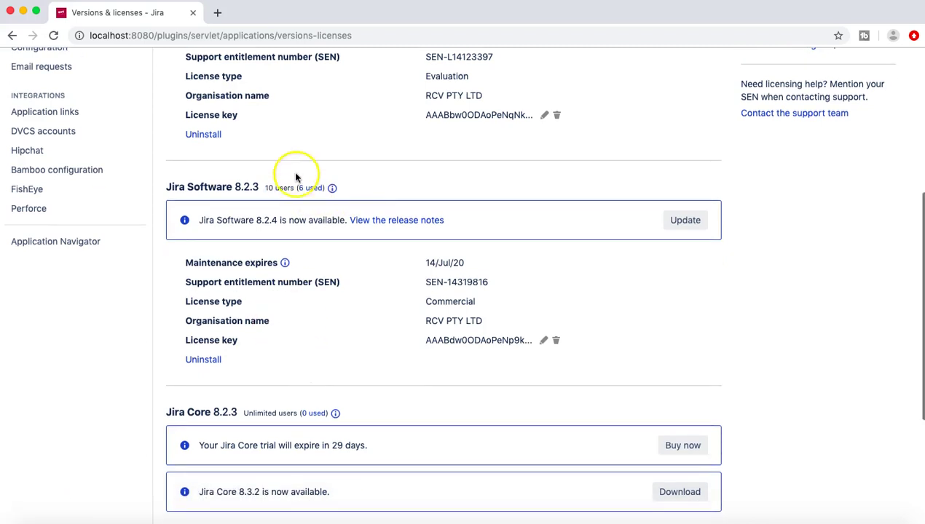
- Review the Jira Core version and license details, and return to the beginning of the page
{"action": "scroll", "coordinate": [398, 378], "scroll_direction": "down", "scroll_amount": 5}
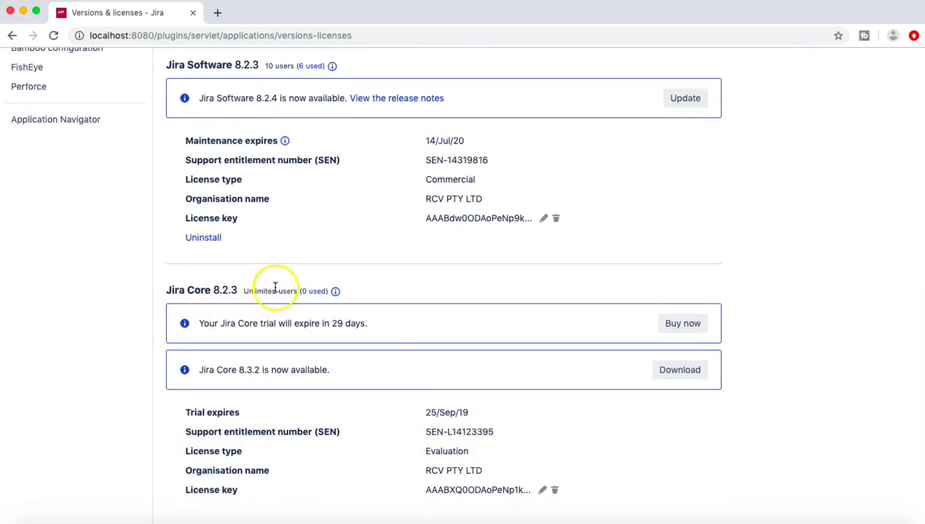
{"action": "scroll", "coordinate": [388, 446], "scroll_direction": "down", "scroll_amount": 2}
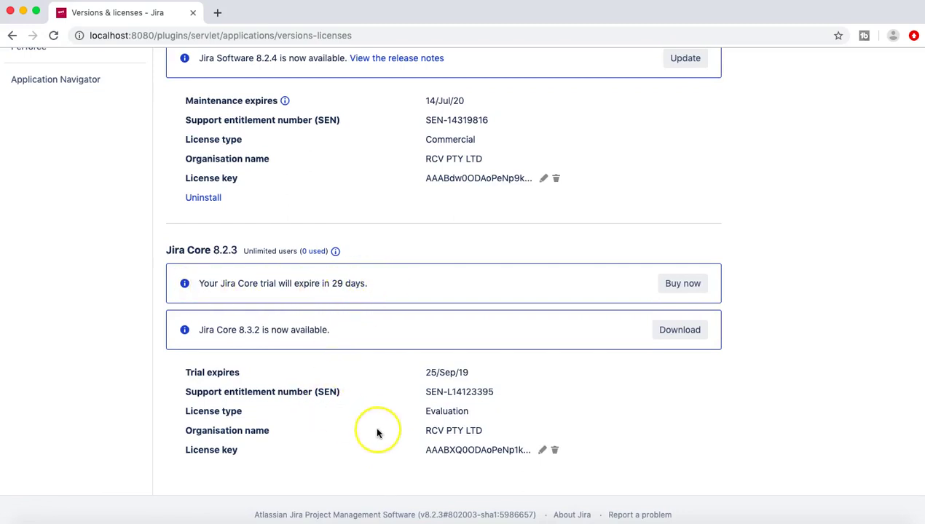
{"action": "scroll", "coordinate": [377, 433], "scroll_direction": "down", "scroll_amount": 1}
{"action": "scroll", "coordinate": [377, 434], "scroll_direction": "up", "scroll_amount": 10}
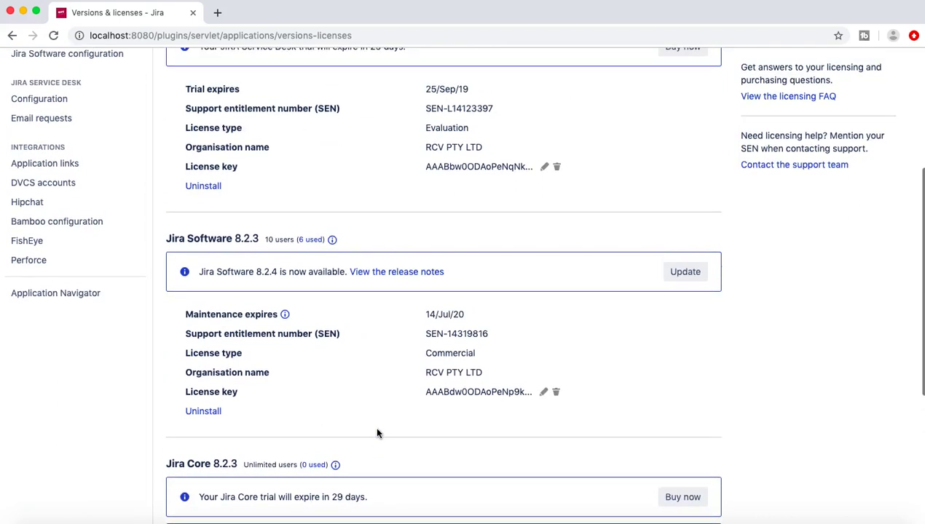
{"action": "scroll", "coordinate": [377, 433], "scroll_direction": "up", "scroll_amount": 6}
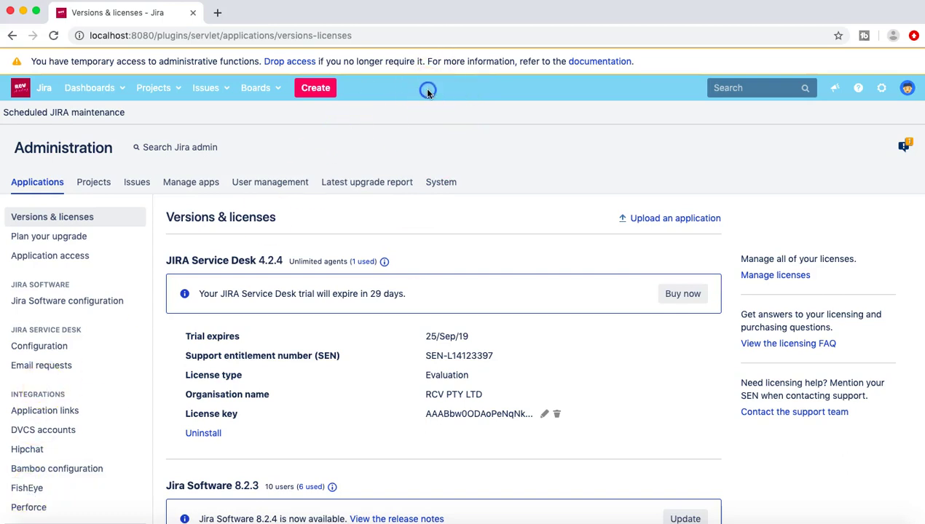
- Search the administration pages for "link" and open the Application links configuration
{"action": "key", "text": "period"}
{"action": "type", "text": "li"}
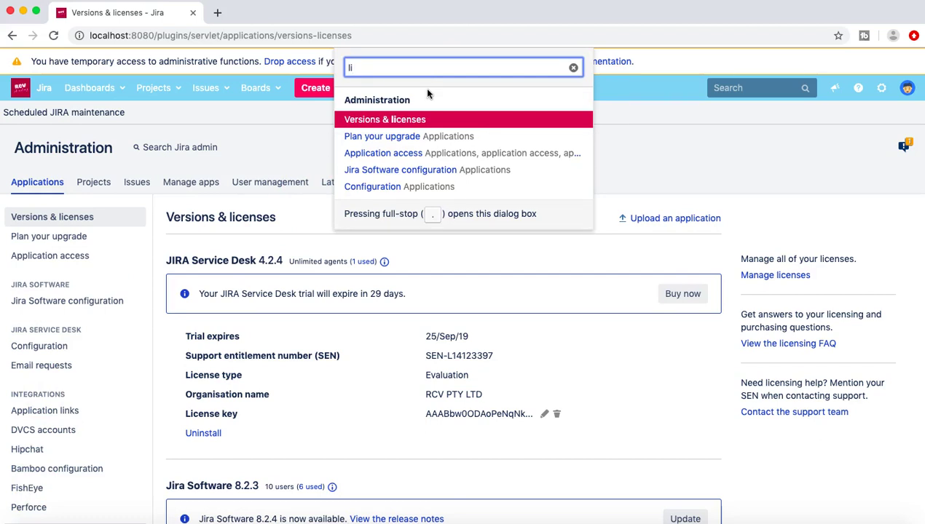
{"action": "type", "text": "nk"}
{"action": "left_click", "coordinate": [428, 122]}
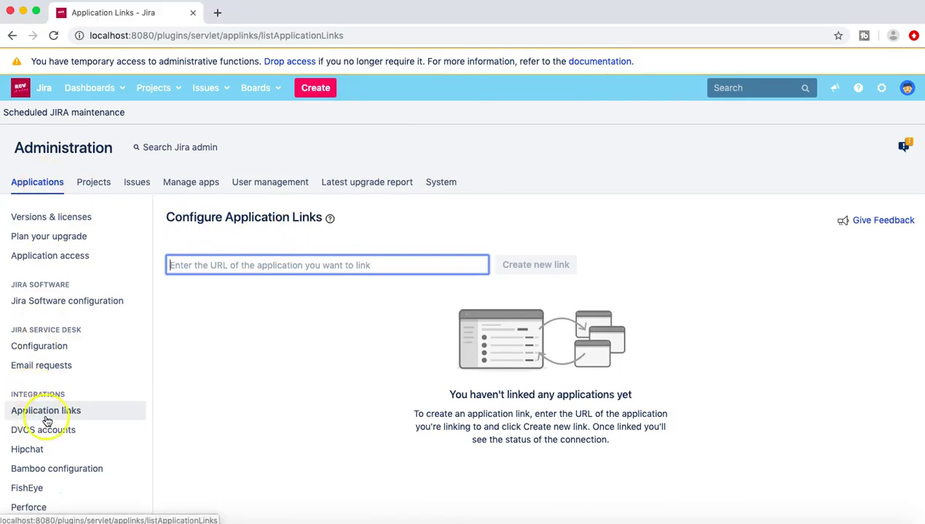
- Visit the System administration settings and return to the Applications administration section with Versions & licenses
{"action": "left_click", "coordinate": [881, 88]}
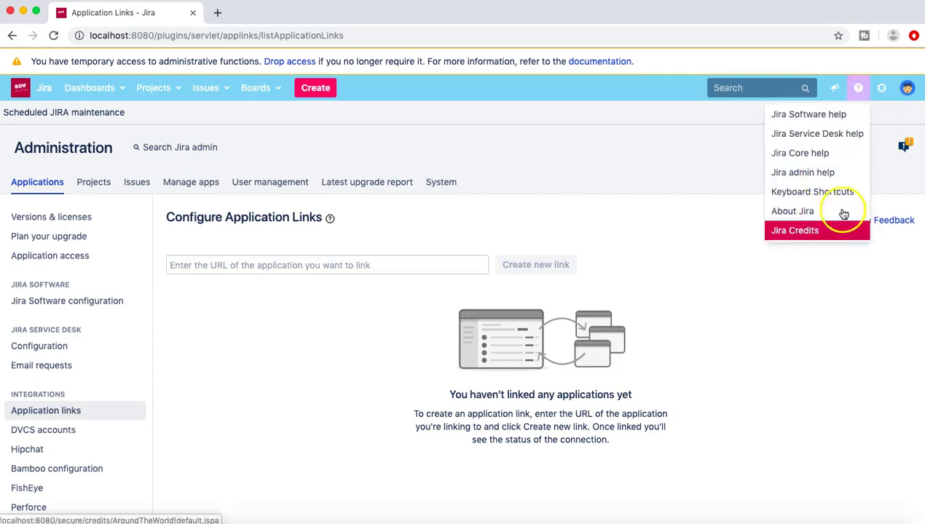
{"action": "left_click", "coordinate": [845, 253]}
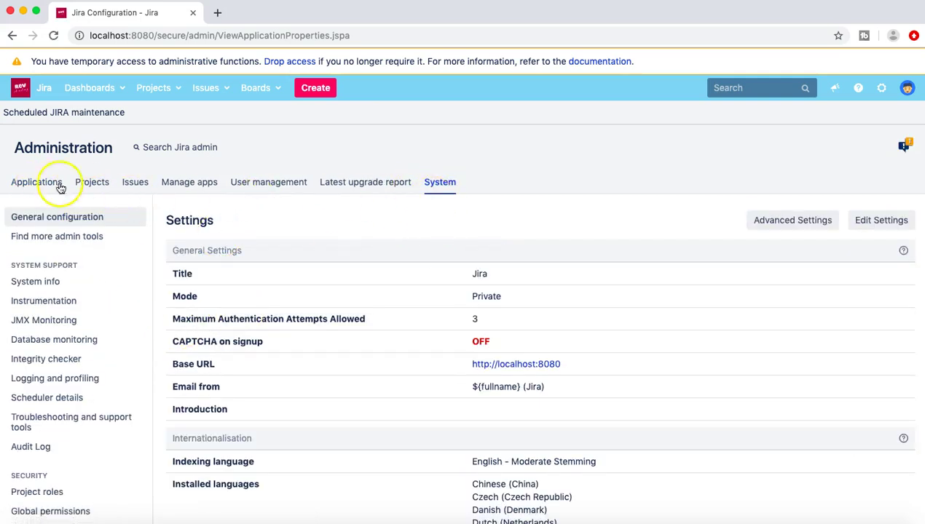
{"action": "left_click", "coordinate": [35, 183]}
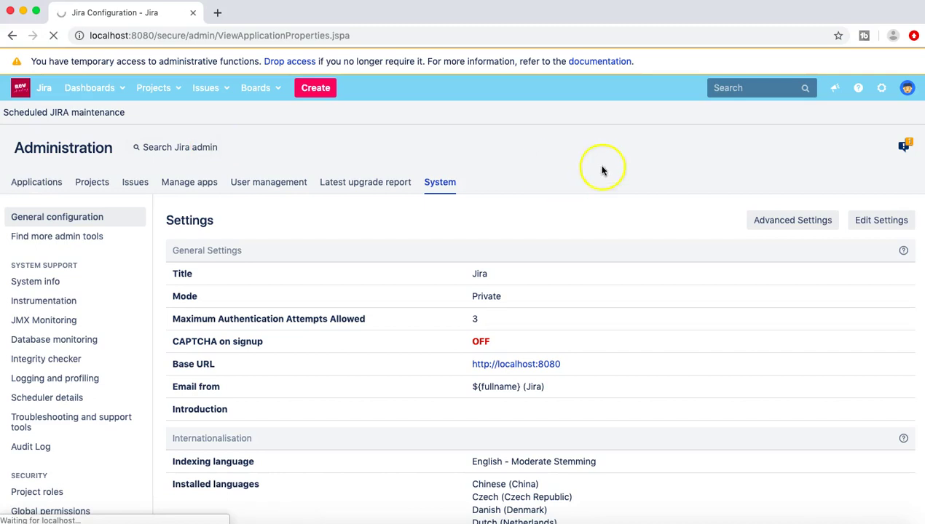
{"action": "left_click", "coordinate": [882, 91]}
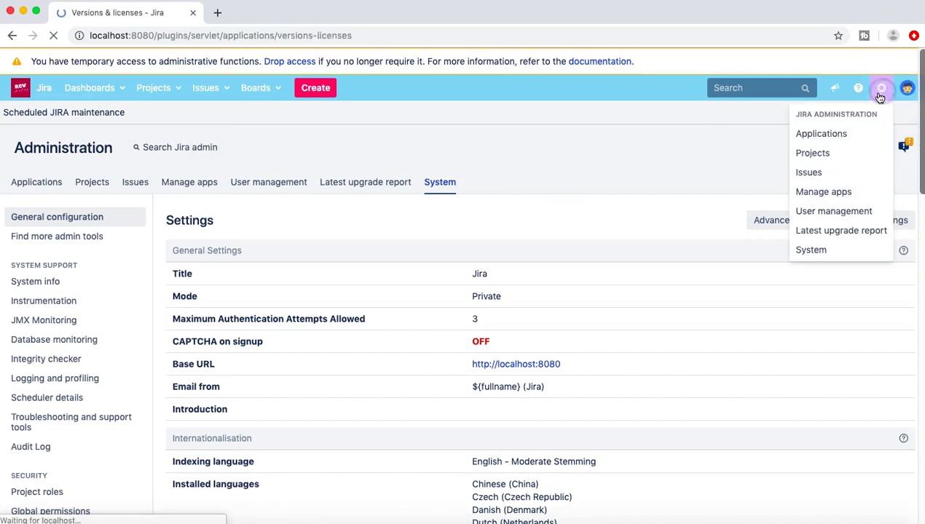
{"action": "left_click", "coordinate": [830, 134]}
{"action": "left_click", "coordinate": [884, 91]}
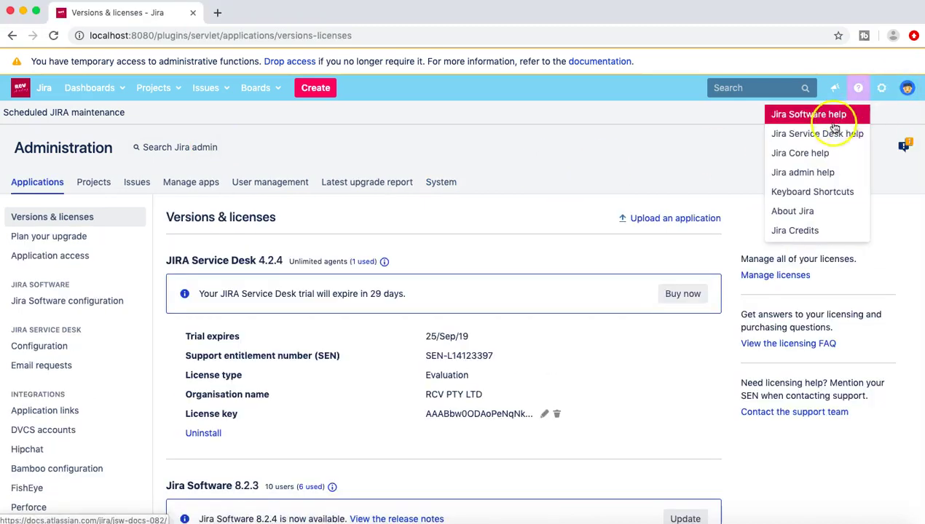
{"action": "left_click", "coordinate": [882, 90]}
{"action": "left_click", "coordinate": [847, 136]}
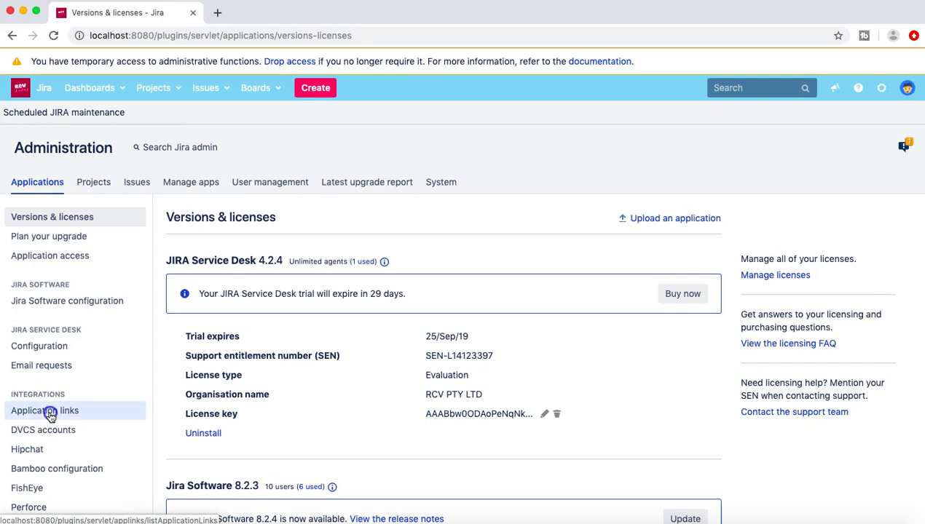
{"action": "left_click", "coordinate": [318, 257]}
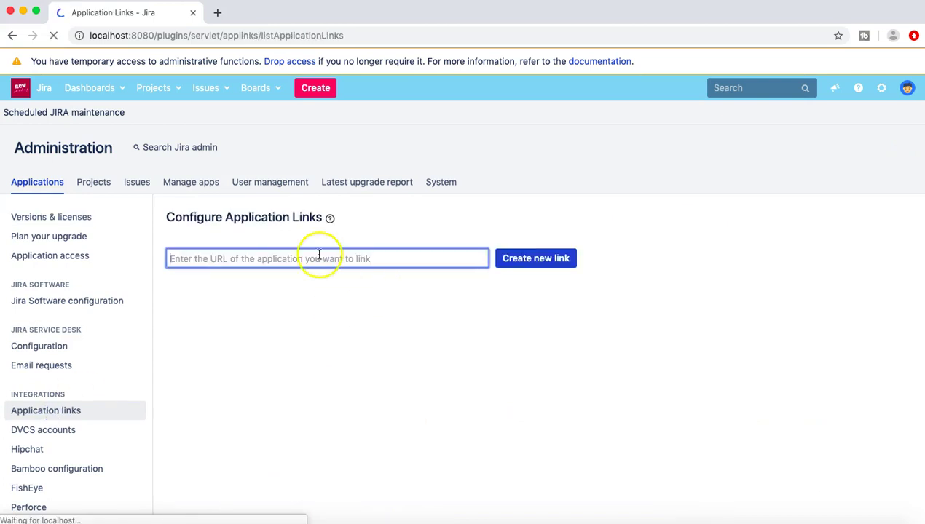
{"action": "left_click", "coordinate": [294, 265]}
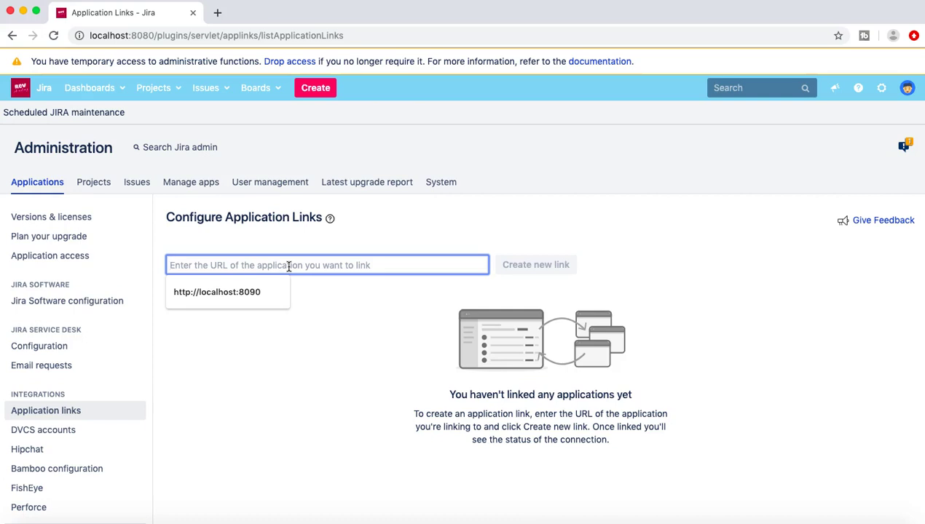
{"action": "left_click", "coordinate": [248, 292]}
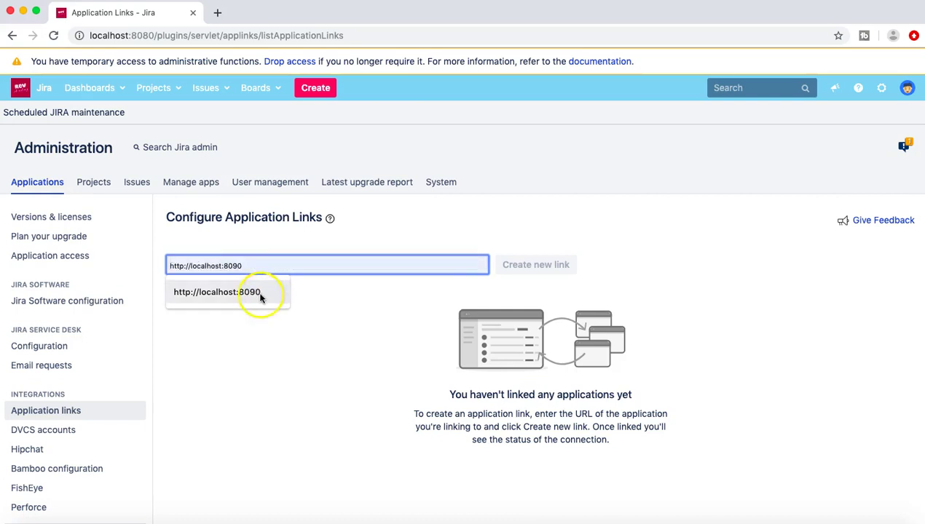
{"action": "left_click", "coordinate": [260, 294]}
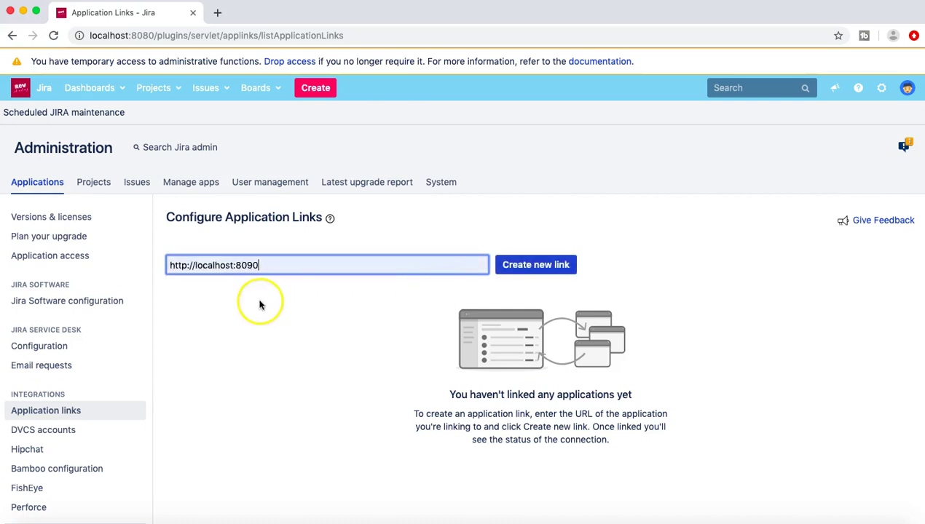
{"action": "left_click", "coordinate": [553, 269]}
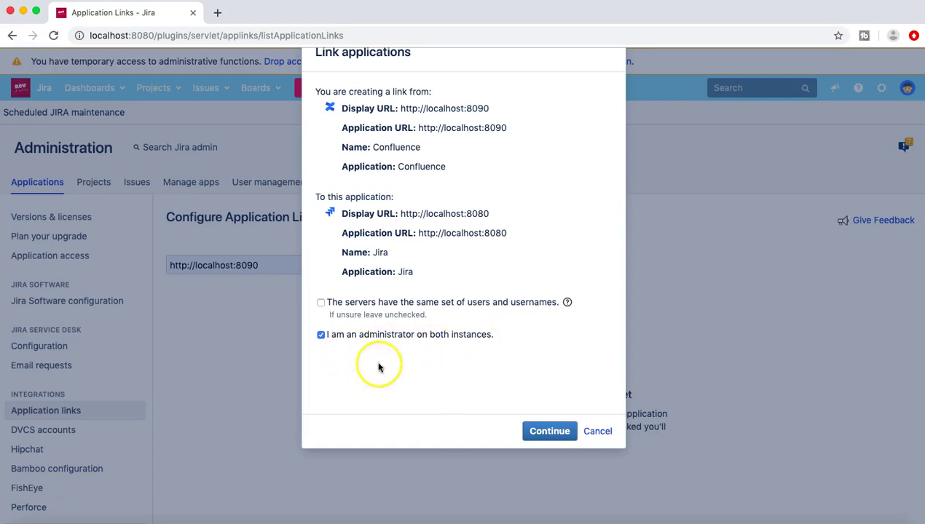
{"action": "left_click", "coordinate": [547, 437]}
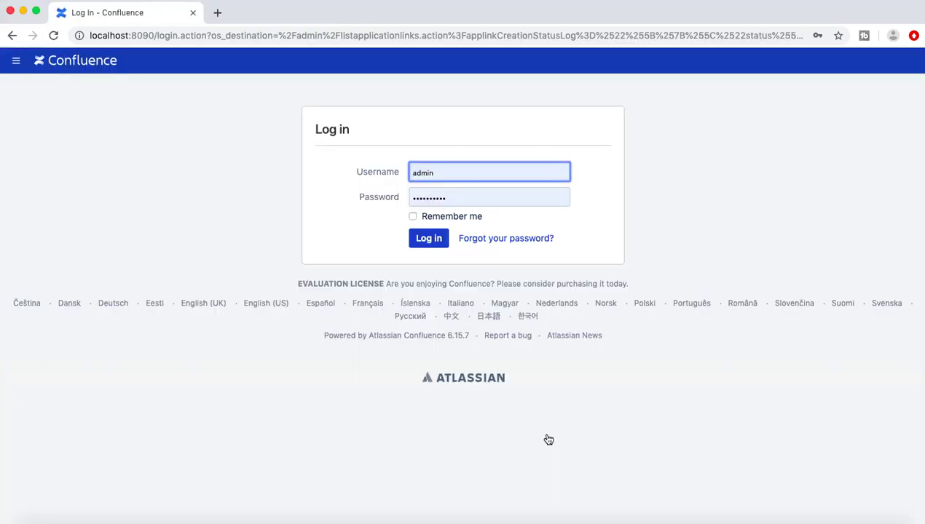
- Log in to Confluence with the saved credentials and confirm administrator access with the account password
{"action": "left_click", "coordinate": [427, 244]}
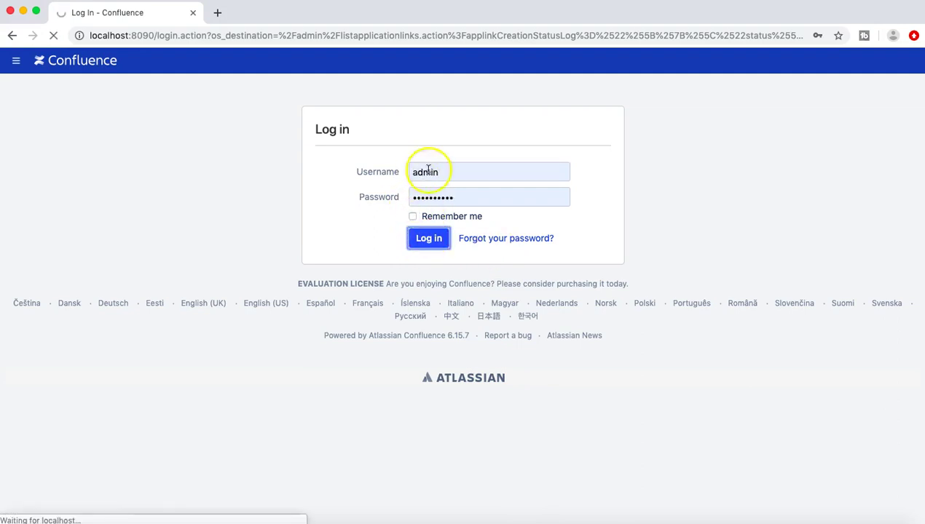
{"action": "left_click", "coordinate": [446, 270]}
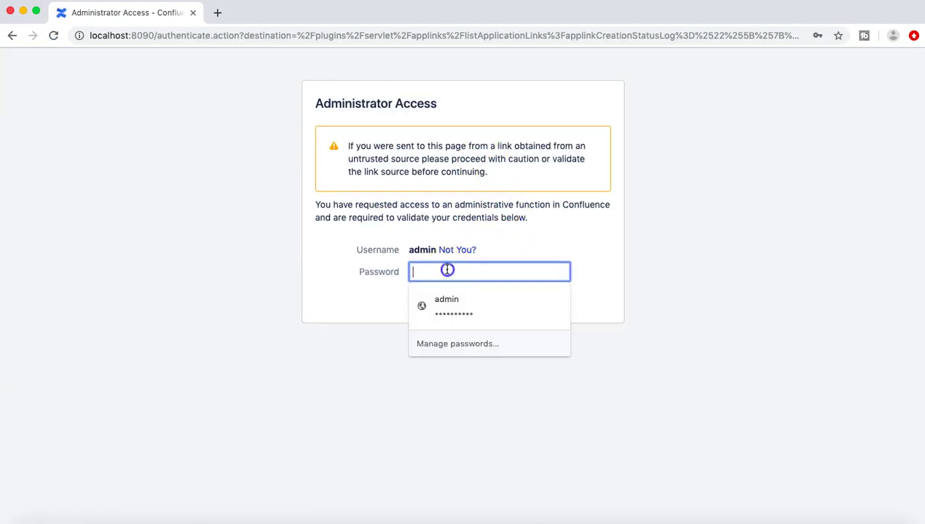
{"action": "left_click", "coordinate": [443, 307]}
{"action": "left_click", "coordinate": [431, 301]}
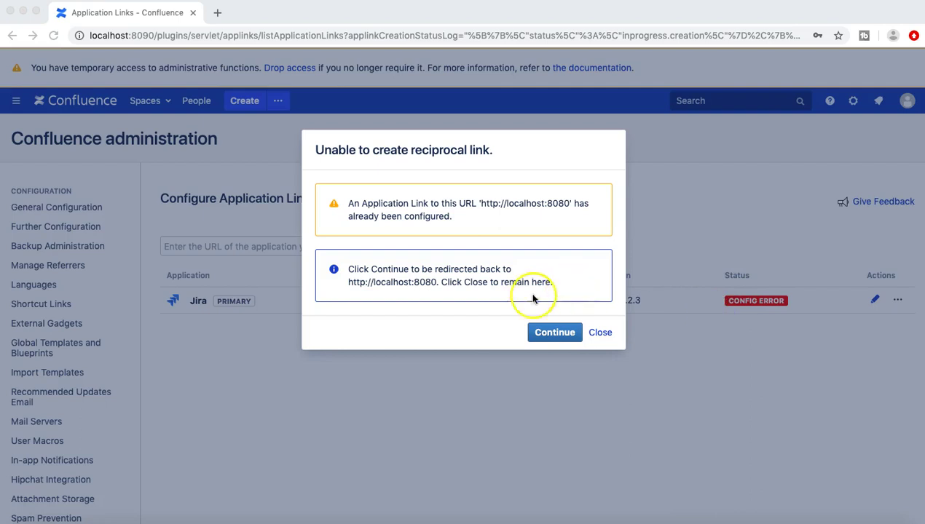
- Continue from the reciprocal link message back to Jira and confirm administrator access with the account password
{"action": "left_click", "coordinate": [480, 328]}
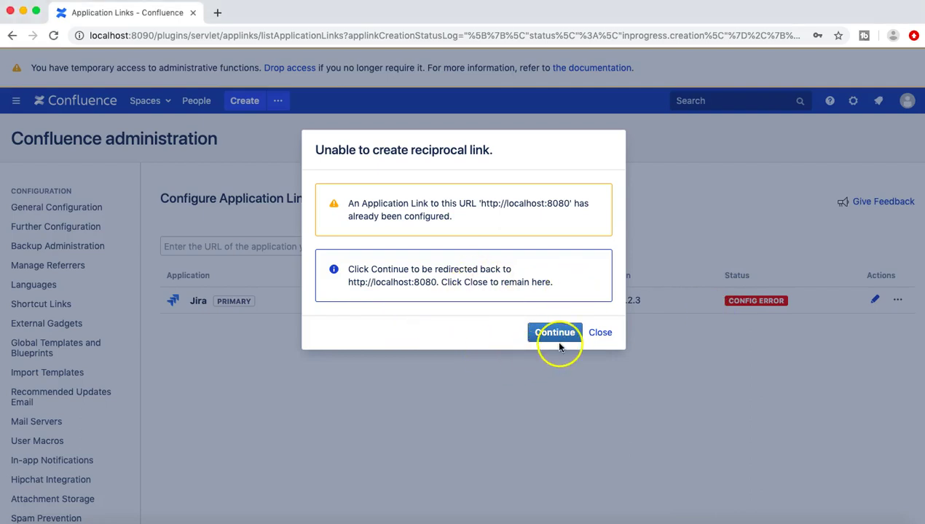
{"action": "left_click", "coordinate": [450, 332]}
{"action": "left_click", "coordinate": [541, 339]}
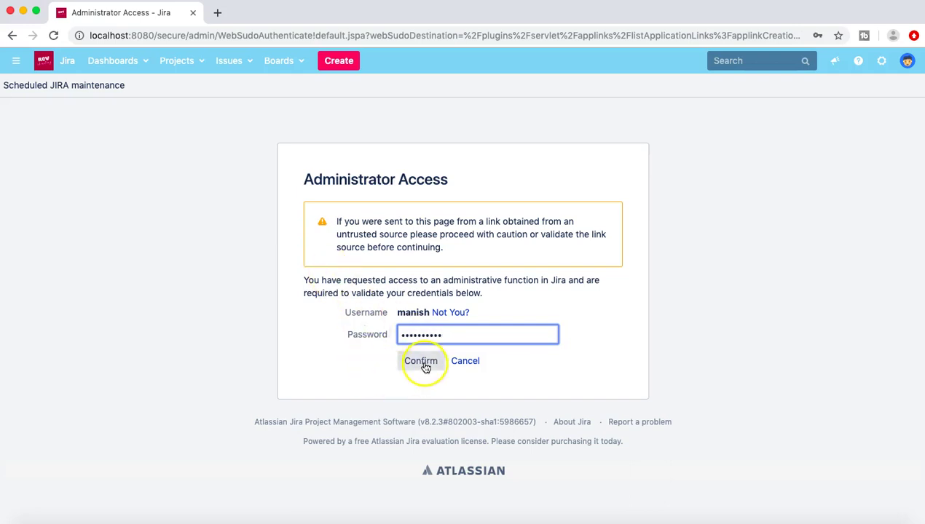
{"action": "left_click", "coordinate": [423, 363]}
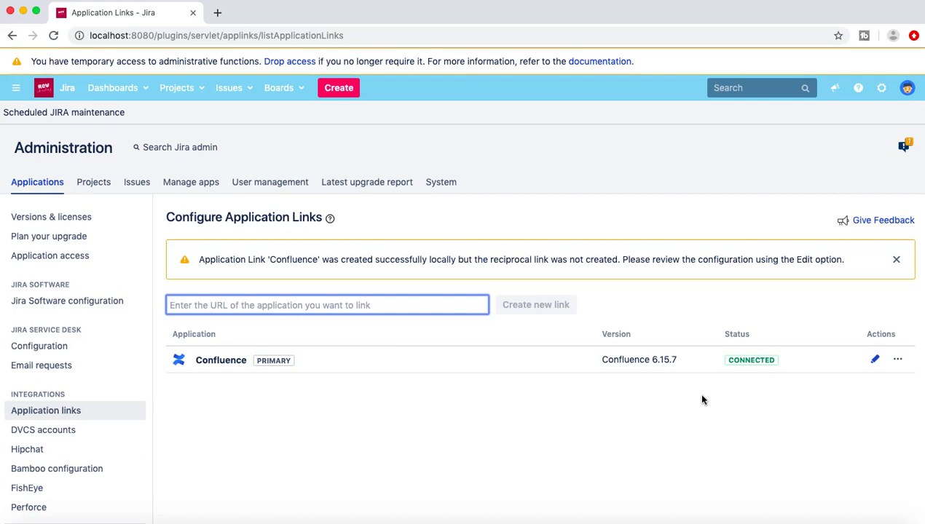
- Review the Confluence link's available actions and its edit page with connection settings, leaving without saving changes
{"action": "left_click", "coordinate": [898, 360]}
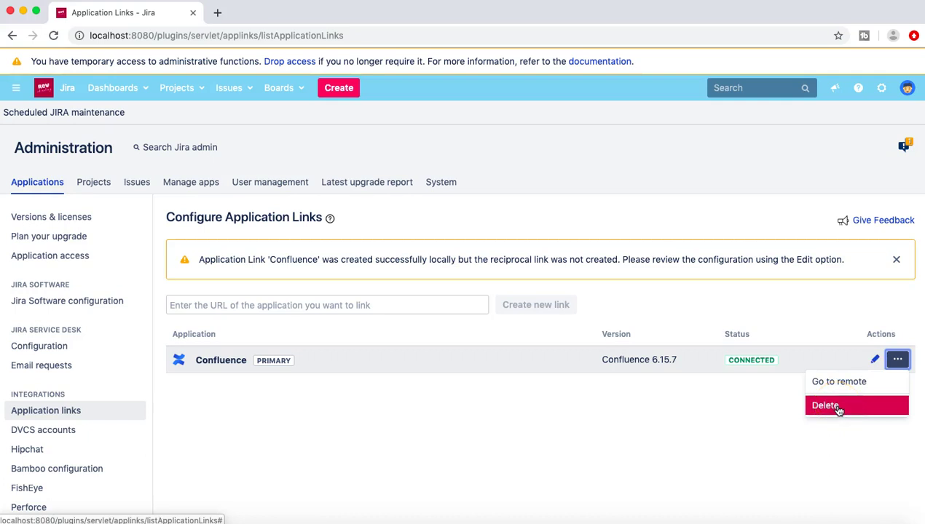
{"action": "left_click", "coordinate": [743, 407]}
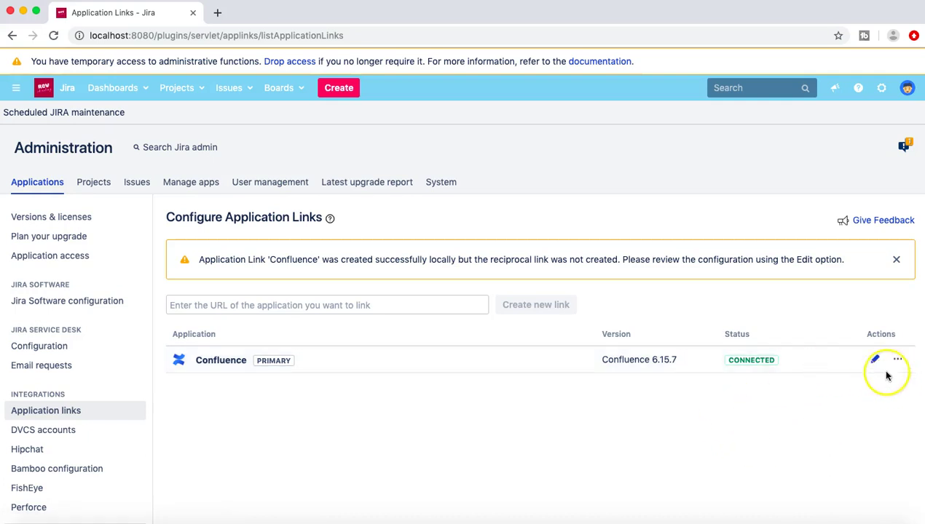
{"action": "left_click", "coordinate": [875, 362]}
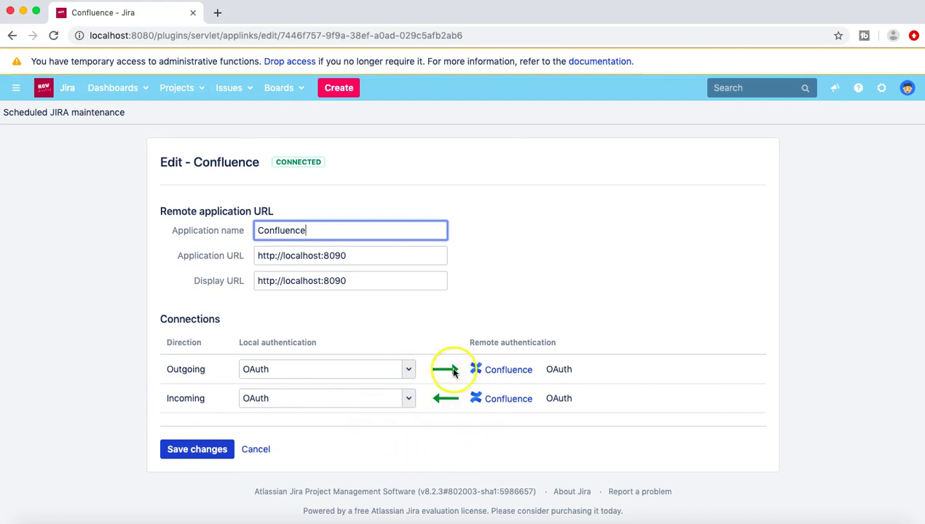
{"action": "left_click", "coordinate": [275, 165]}
{"action": "left_click", "coordinate": [343, 166]}
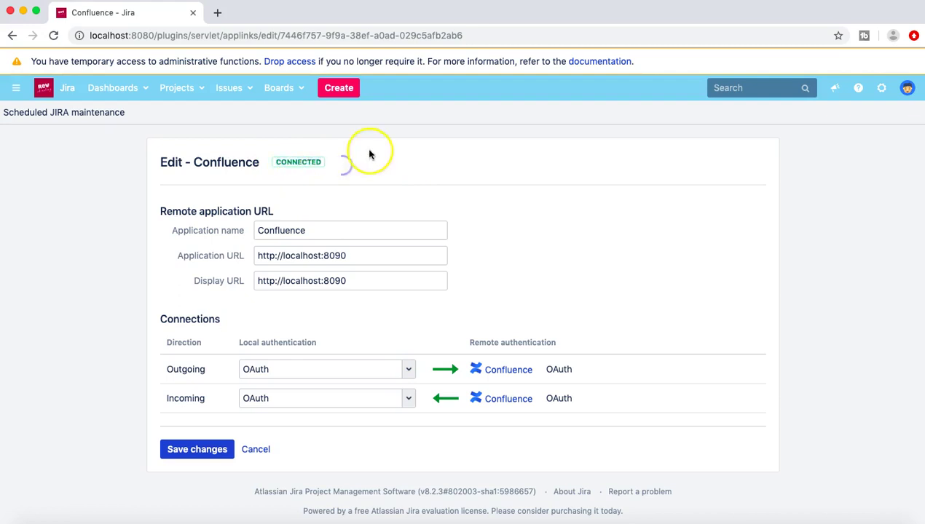
{"action": "left_click", "coordinate": [259, 454]}
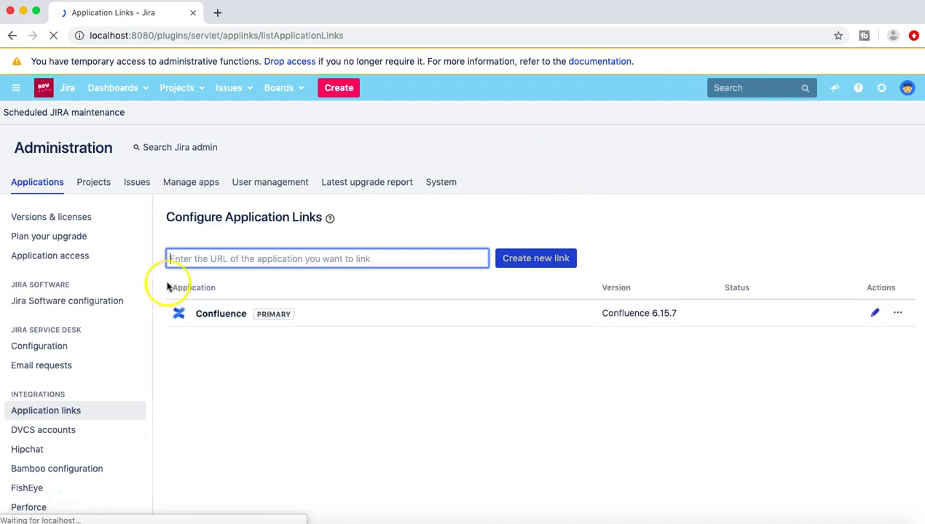
- Review the entries offered by Jira's application switcher and return to the Application links page
{"action": "left_click", "coordinate": [15, 92]}
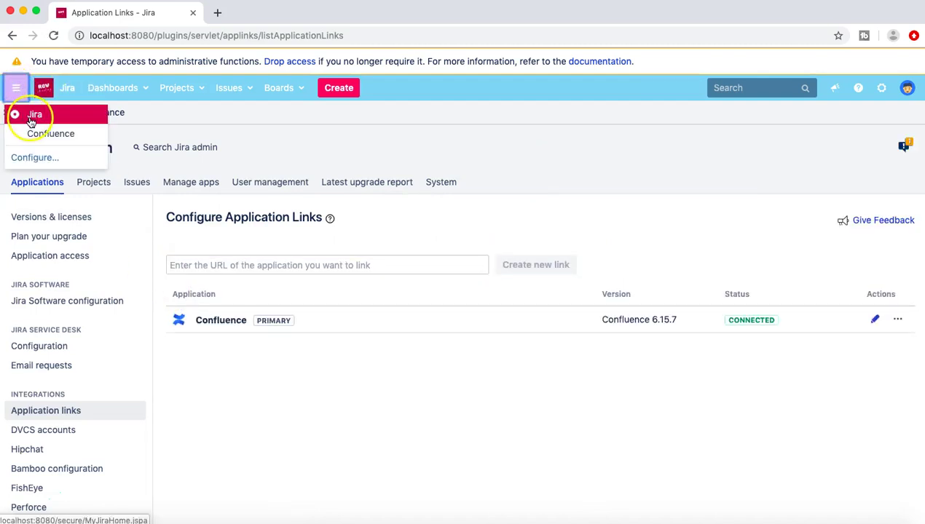
{"action": "left_click", "coordinate": [31, 138]}
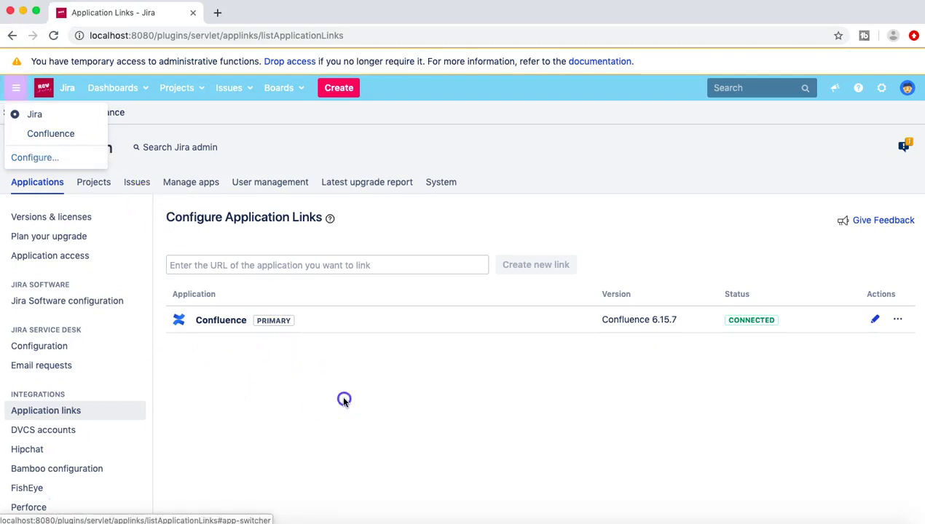
{"action": "left_click", "coordinate": [275, 342]}
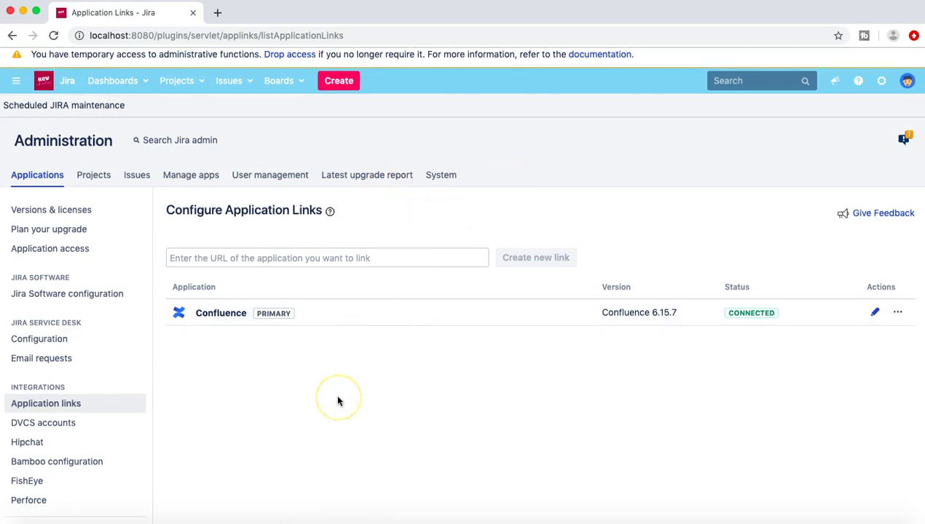
{"action": "scroll", "coordinate": [338, 398], "scroll_direction": "down", "scroll_amount": 1}
{"action": "scroll", "coordinate": [339, 399], "scroll_direction": "up", "scroll_amount": 1}
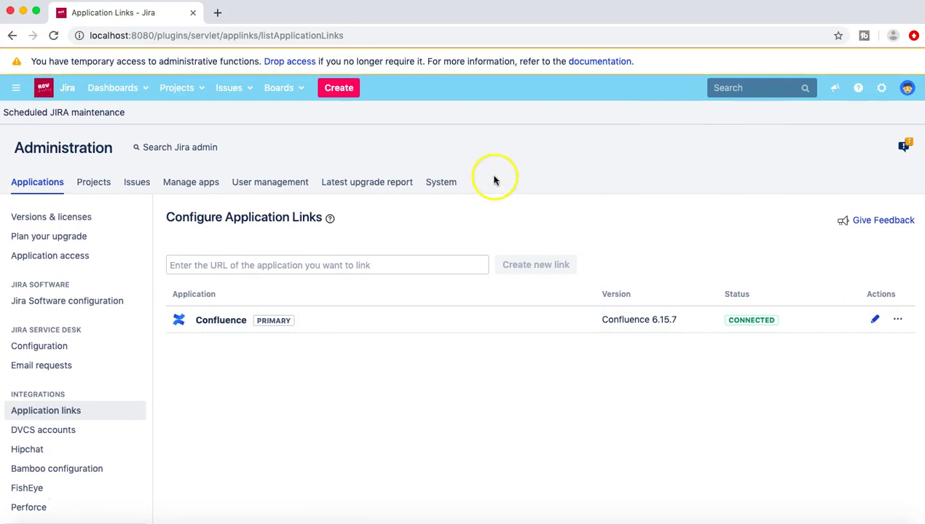
- Open the Application Navigator configuration and move the Confluence entry above Jira
{"action": "left_click", "coordinate": [16, 88]}
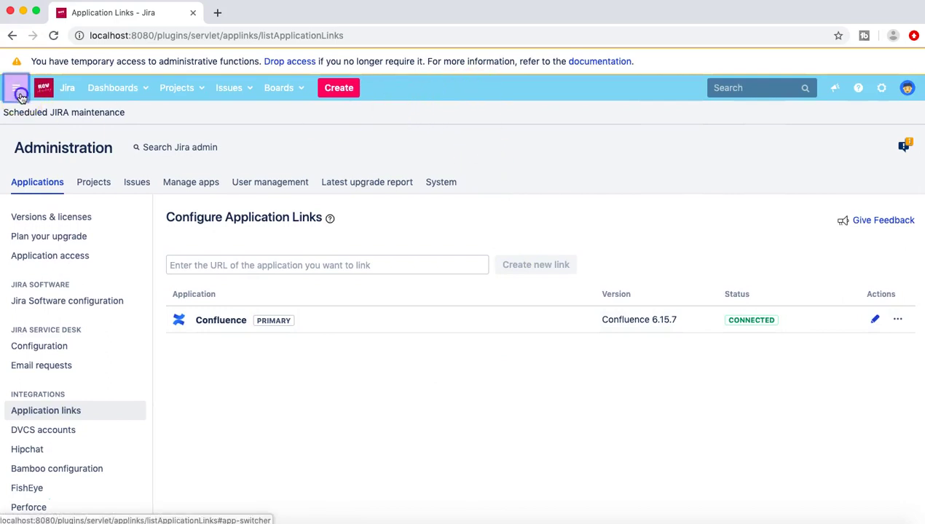
{"action": "left_click", "coordinate": [38, 158]}
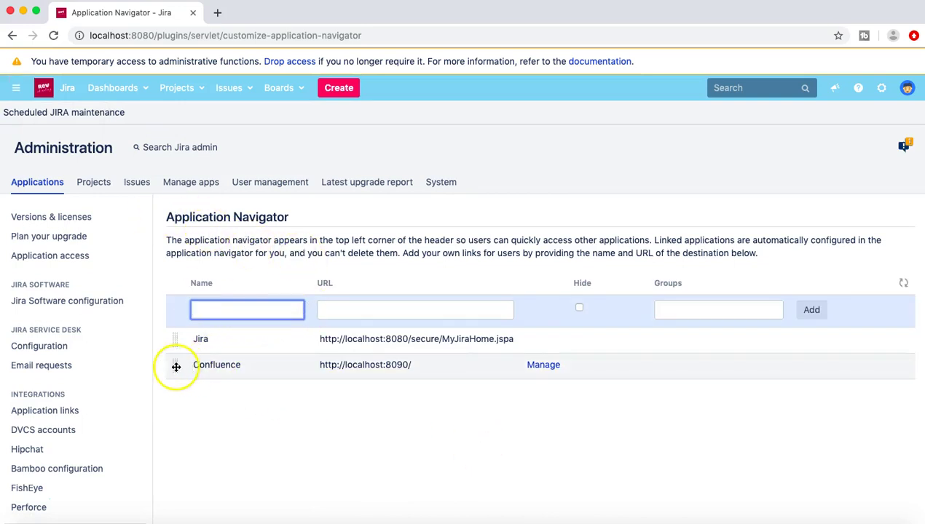
{"action": "left_click_drag", "start_coordinate": [176, 367], "coordinate": [176, 334]}
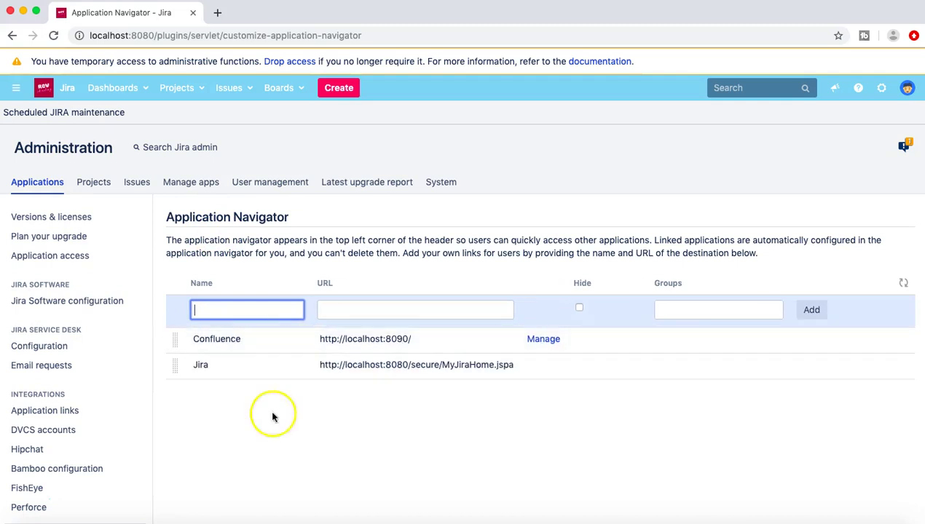
{"action": "left_click", "coordinate": [245, 310]}
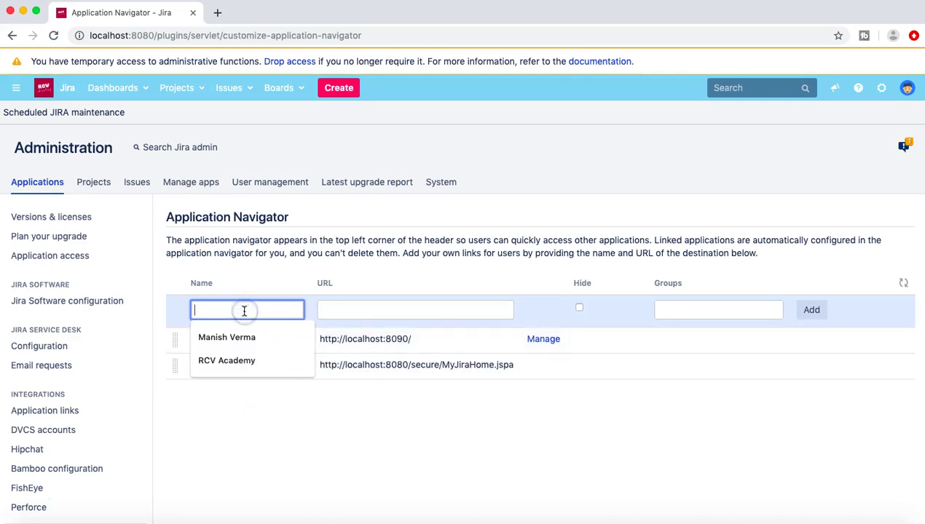
{"action": "left_click", "coordinate": [245, 363]}
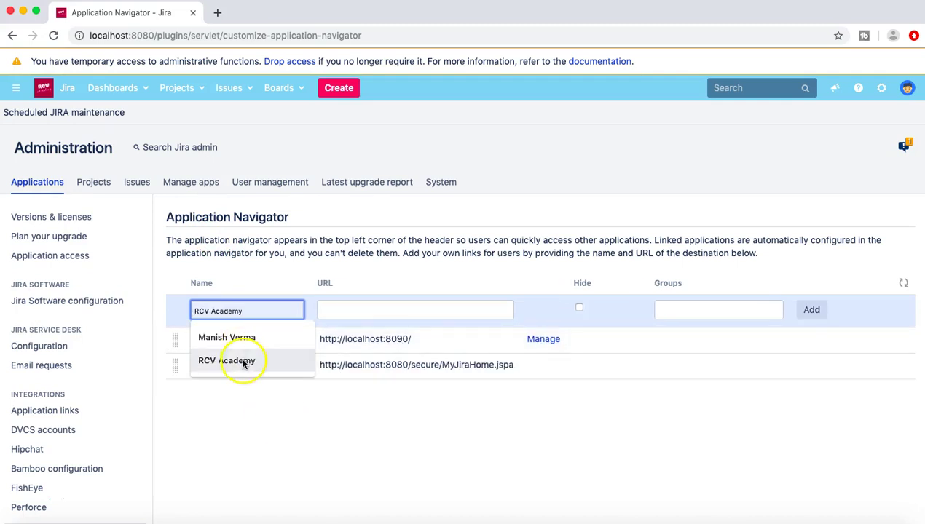
{"action": "left_click", "coordinate": [360, 312]}
{"action": "left_click", "coordinate": [372, 336]}
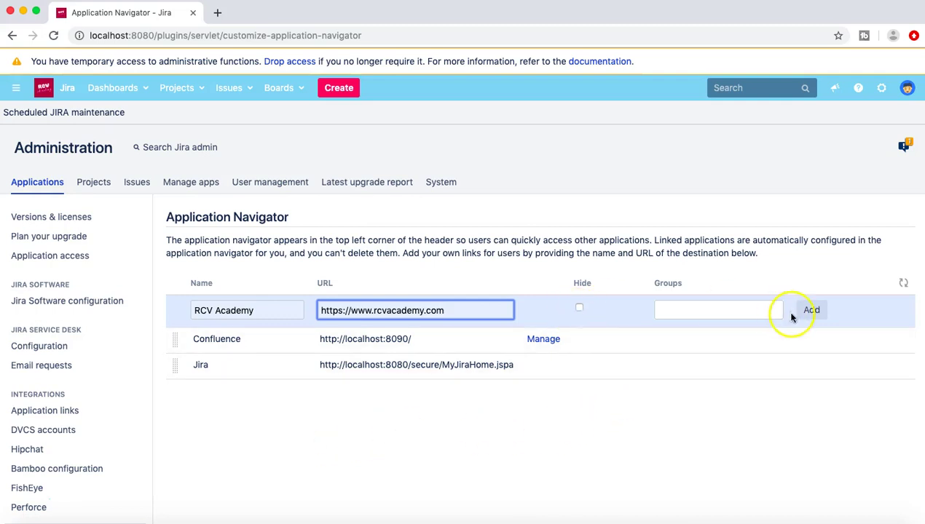
{"action": "left_click", "coordinate": [814, 314]}
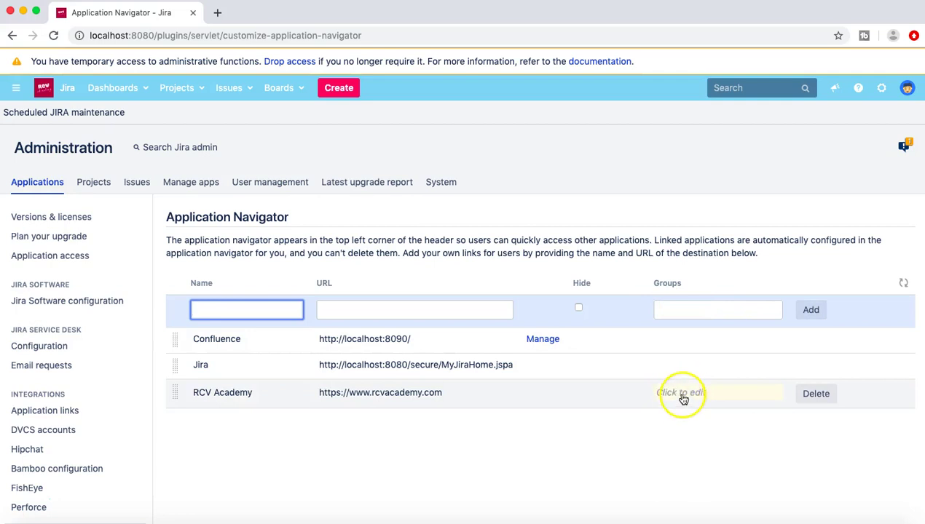
- Try restricting the Jira navigator entry to the jira-software-users group, and remove that group from the entry
{"action": "left_click", "coordinate": [683, 367]}
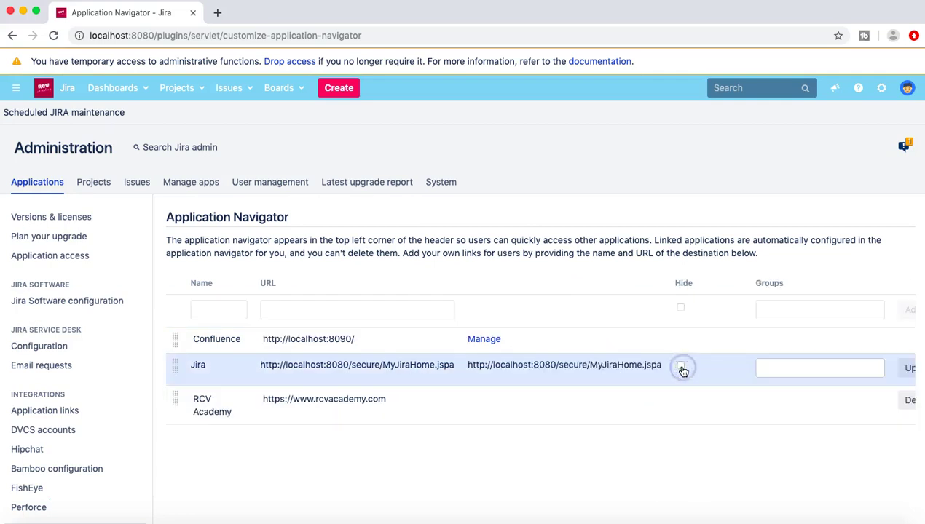
{"action": "left_click", "coordinate": [774, 366]}
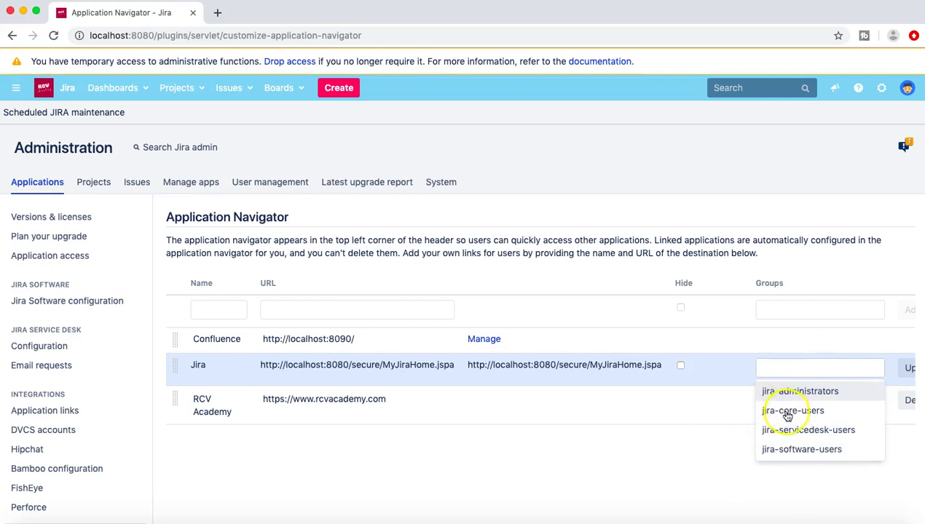
{"action": "left_click", "coordinate": [790, 447]}
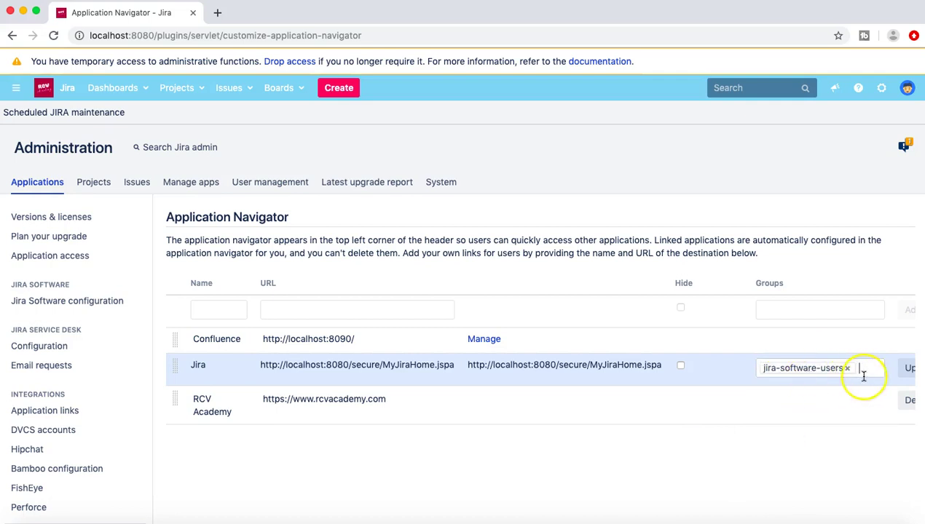
{"action": "left_click", "coordinate": [784, 450]}
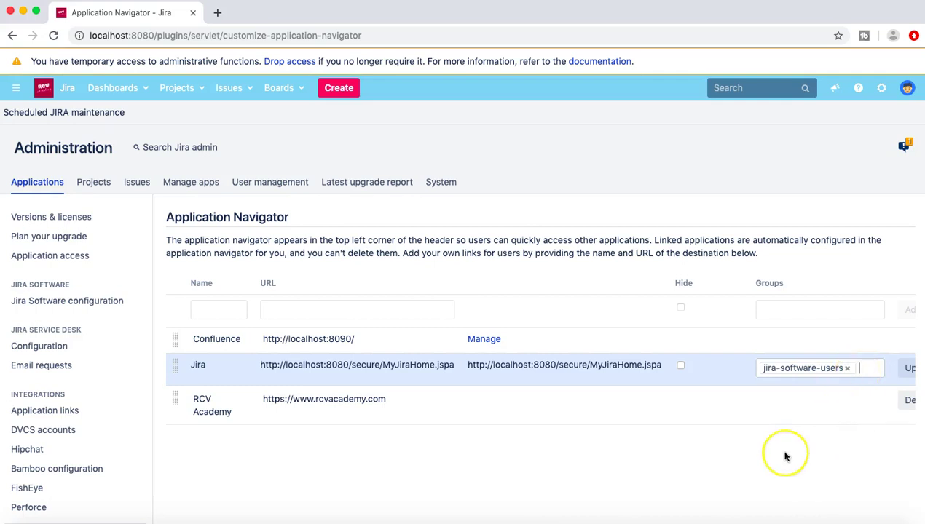
{"action": "left_click", "coordinate": [869, 377]}
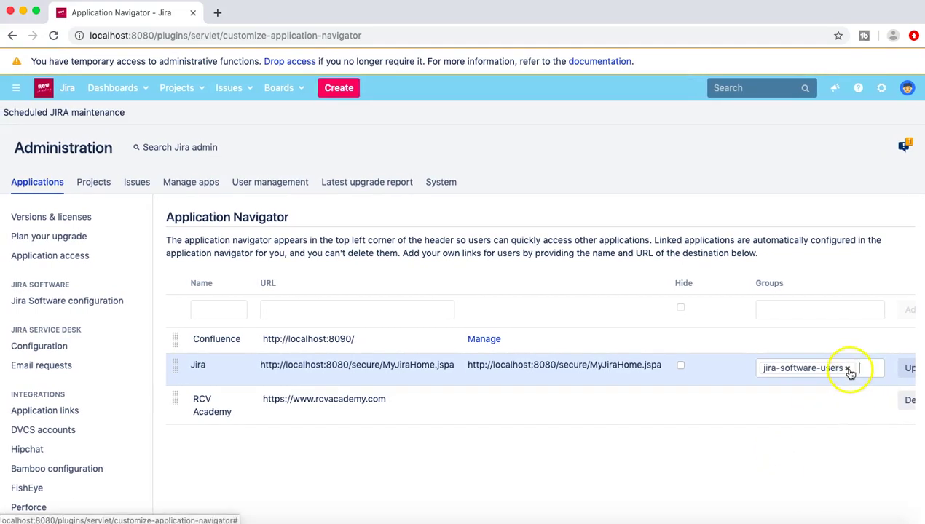
{"action": "left_click", "coordinate": [848, 369]}
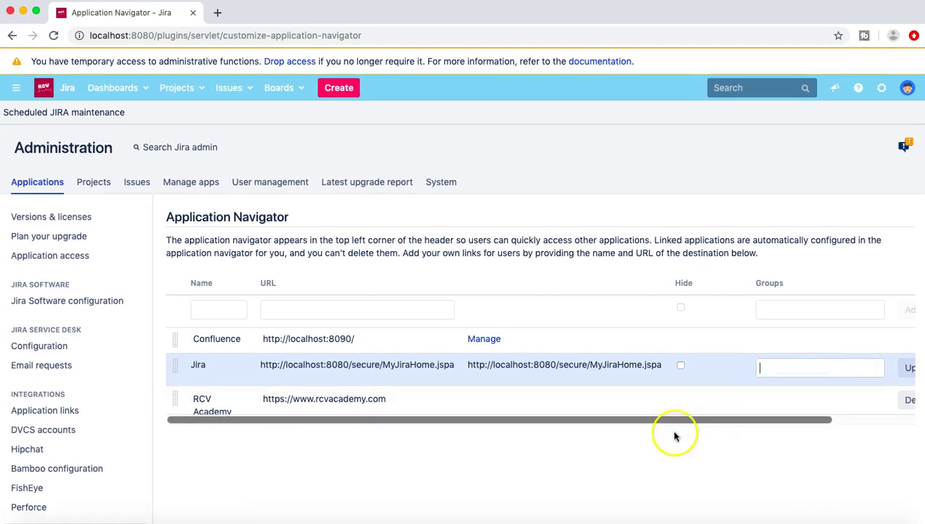
{"action": "scroll", "coordinate": [488, 470], "scroll_direction": "down", "scroll_amount": 1}
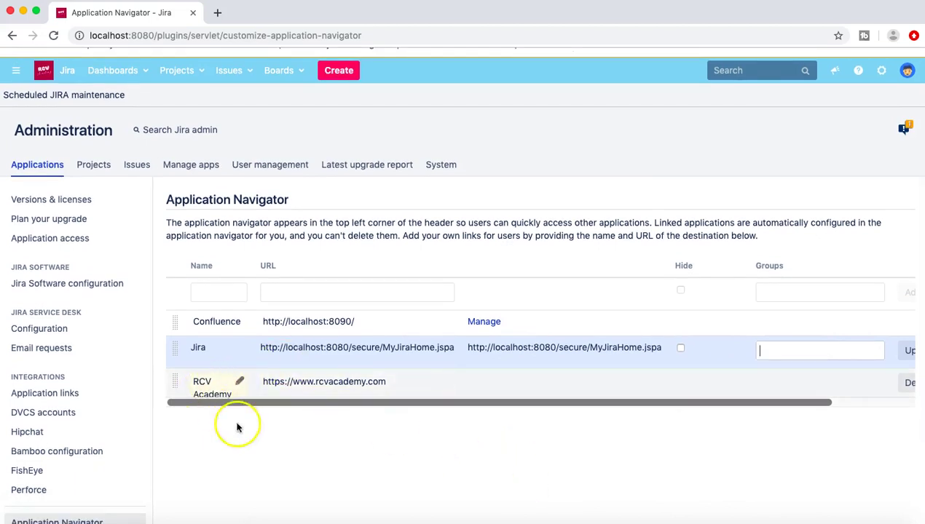
{"action": "scroll", "coordinate": [481, 400], "scroll_direction": "down", "scroll_amount": 2}
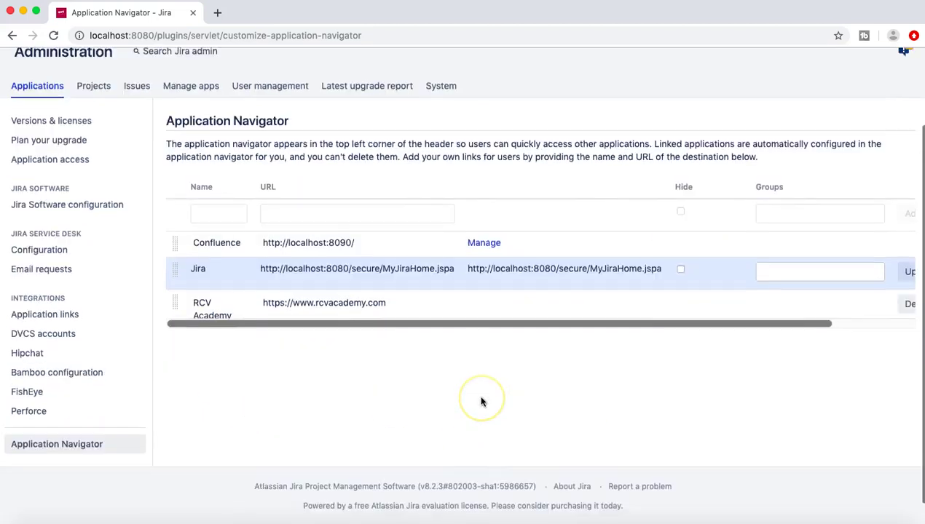
{"action": "scroll", "coordinate": [481, 402], "scroll_direction": "up", "scroll_amount": 2}
{"action": "scroll", "coordinate": [584, 506], "scroll_direction": "down", "scroll_amount": 3}
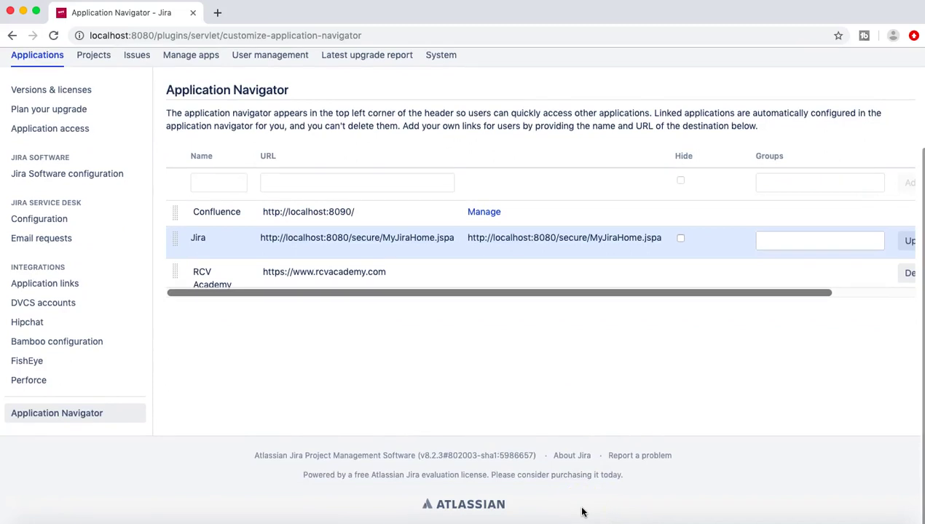
{"action": "scroll", "coordinate": [582, 510], "scroll_direction": "up", "scroll_amount": 3}
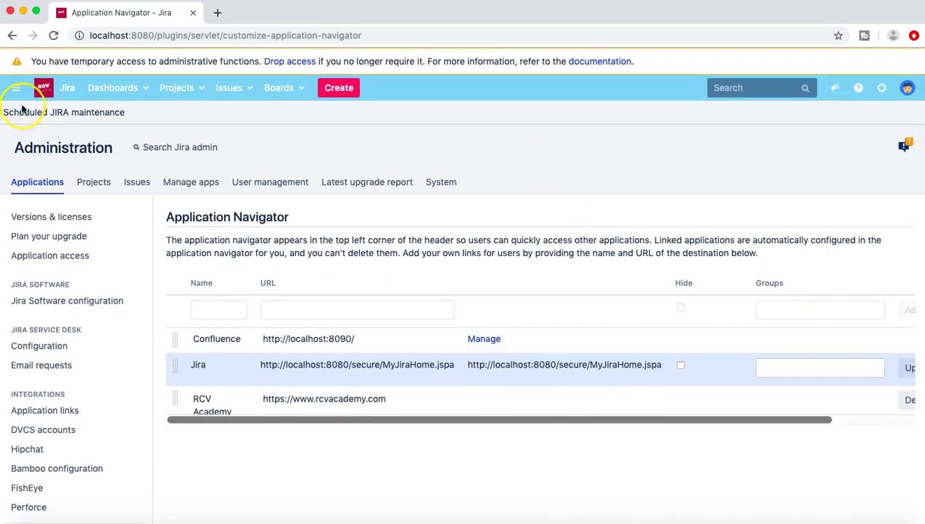
- Open the Applications administration at Versions & licenses and check the application switcher for the RCV Academy entry
{"action": "left_click", "coordinate": [16, 88]}
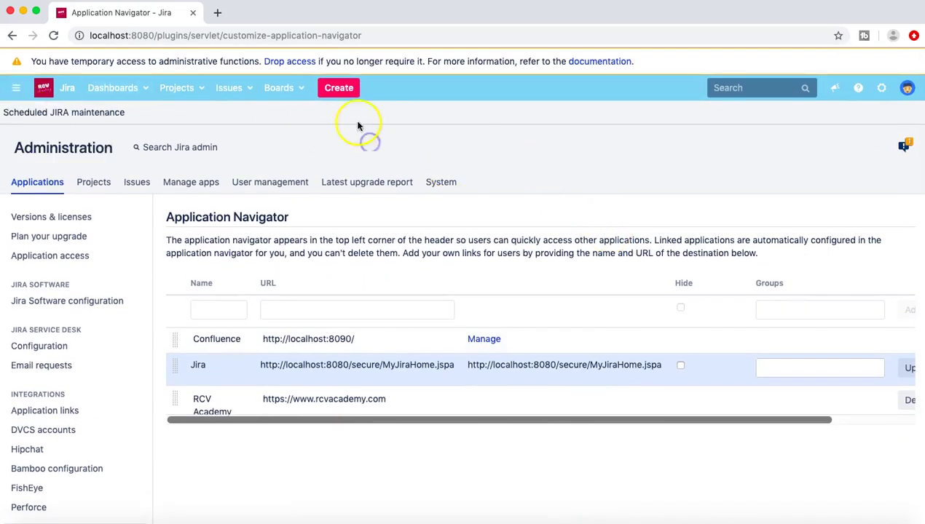
{"action": "left_click", "coordinate": [33, 182]}
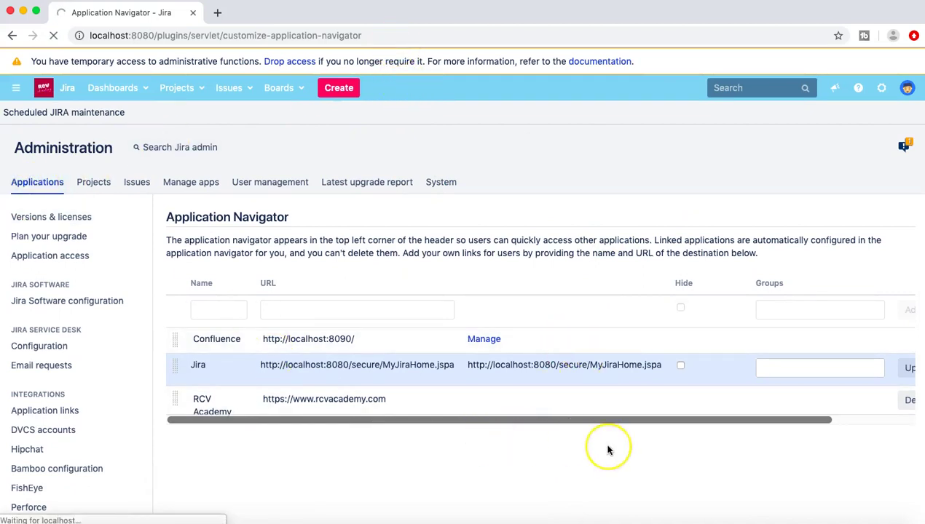
{"action": "left_click_drag", "start_coordinate": [685, 423], "coordinate": [732, 425]}
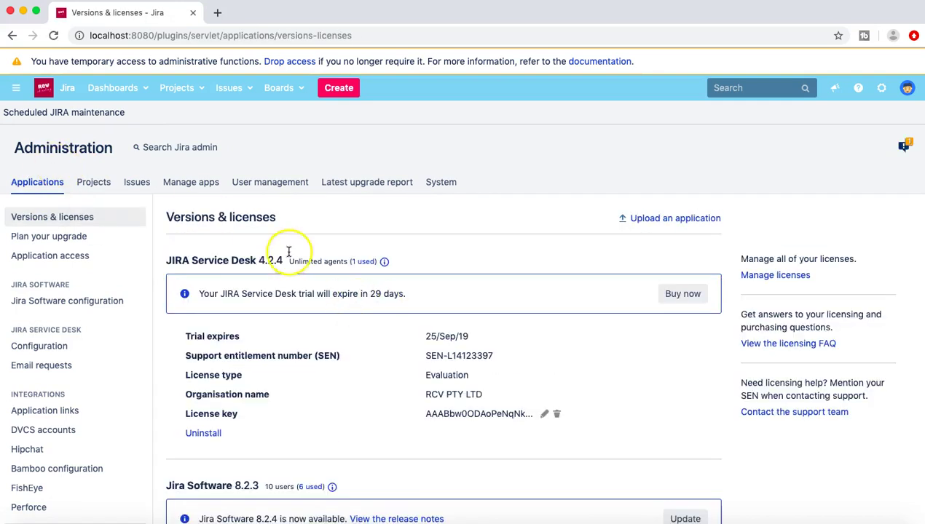
{"action": "left_click", "coordinate": [15, 88]}
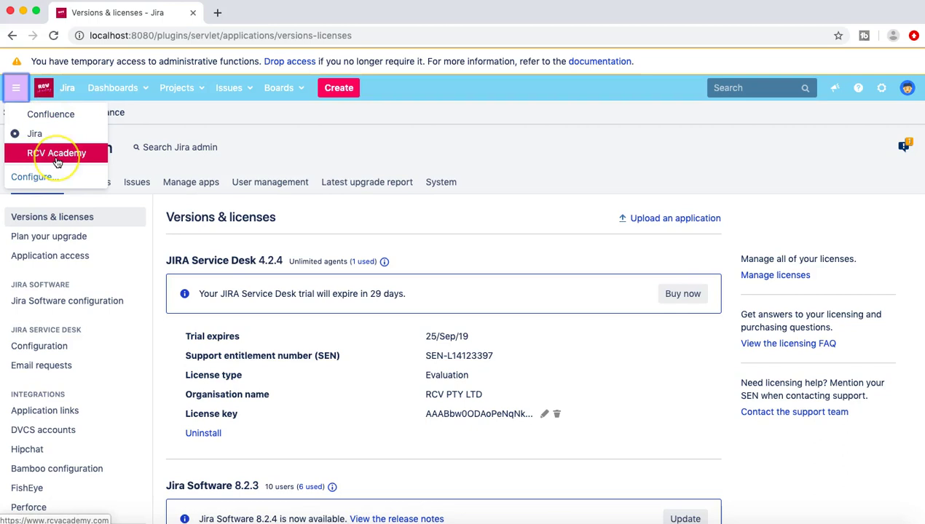
{"action": "left_click", "coordinate": [321, 148]}
{"action": "scroll", "coordinate": [475, 283], "scroll_direction": "down", "scroll_amount": 1}
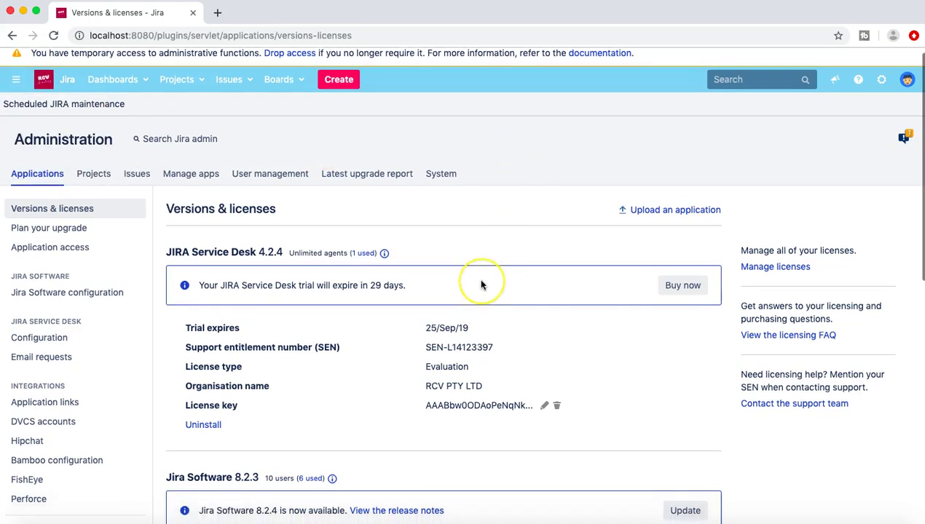
{"action": "scroll", "coordinate": [481, 285], "scroll_direction": "up", "scroll_amount": 2}
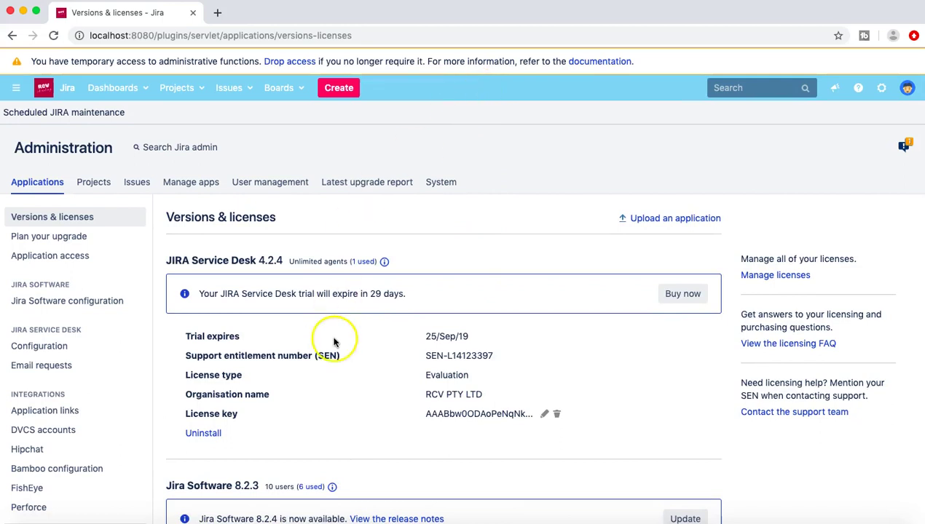
{"action": "scroll", "coordinate": [331, 339], "scroll_direction": "down", "scroll_amount": 4}
{"action": "scroll", "coordinate": [333, 340], "scroll_direction": "down", "scroll_amount": 2}
{"action": "scroll", "coordinate": [334, 339], "scroll_direction": "up", "scroll_amount": 6}
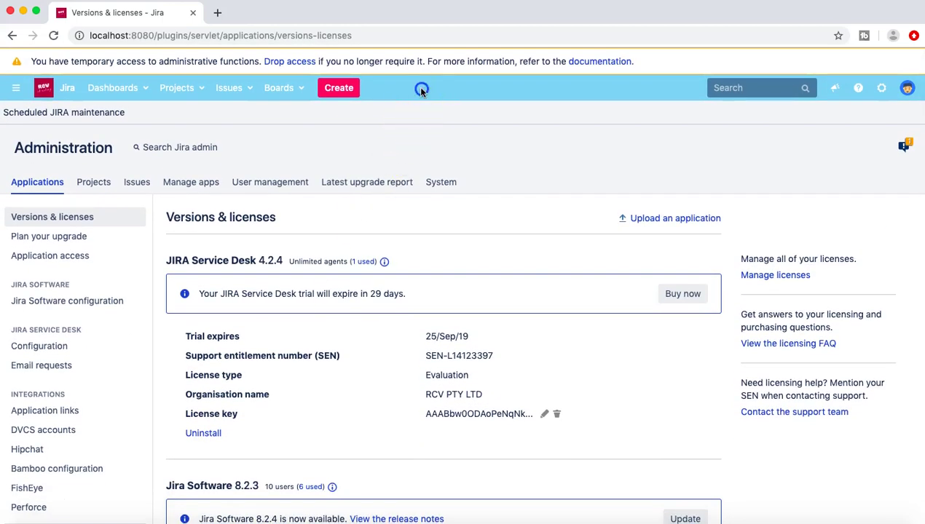
- Search the administration pages for "mar" and open the Atlassian Marketplace's Find new apps page
{"action": "key", "text": "period"}
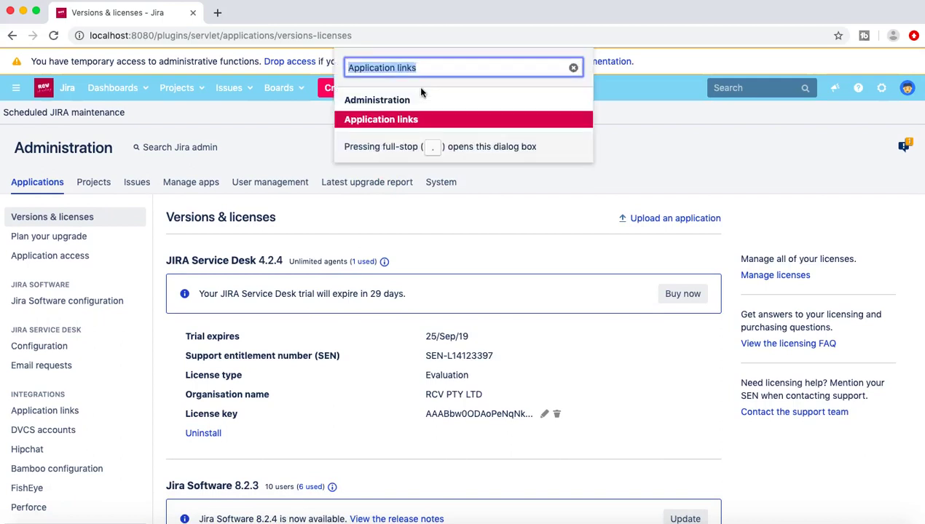
{"action": "type", "text": "mar"}
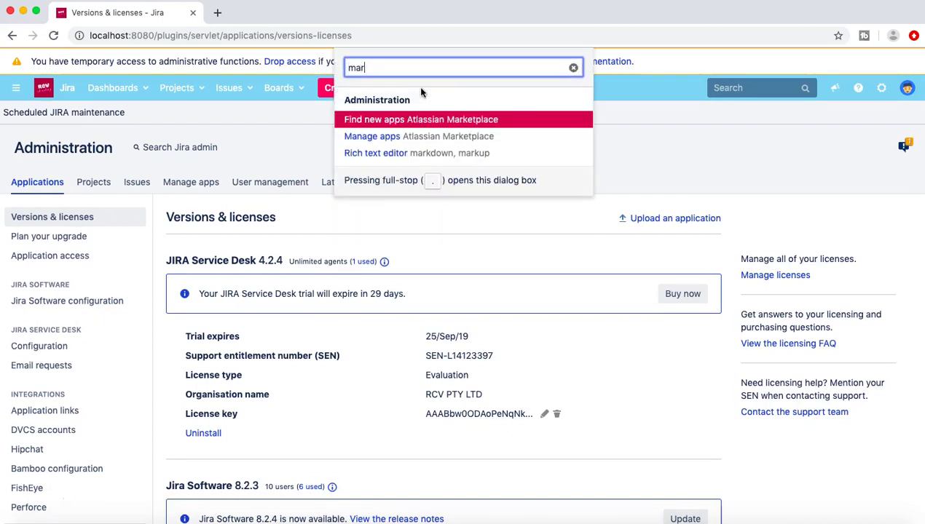
{"action": "left_click", "coordinate": [439, 123]}
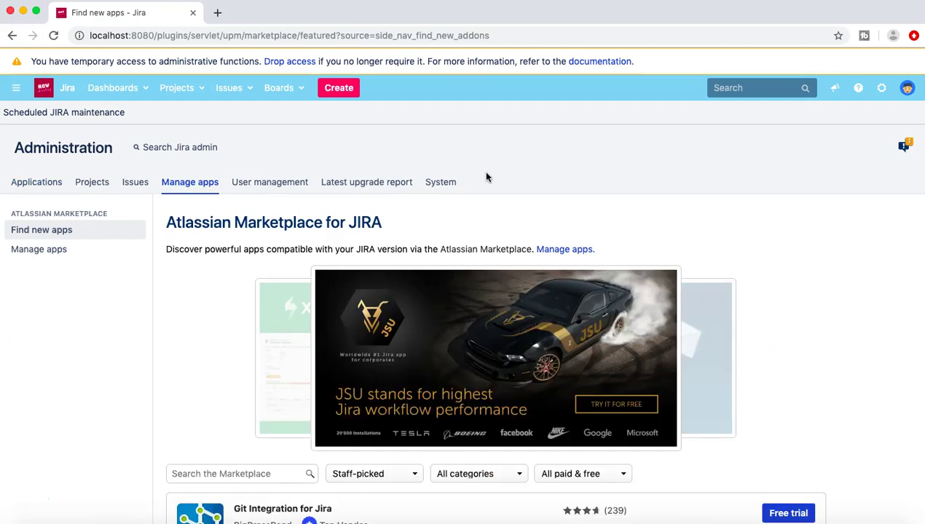
- Filter the Marketplace apps by Highest-rated and All free, and browse the listed apps
{"action": "scroll", "coordinate": [487, 177], "scroll_direction": "down", "scroll_amount": 4}
{"action": "scroll", "coordinate": [487, 177], "scroll_direction": "up", "scroll_amount": 4}
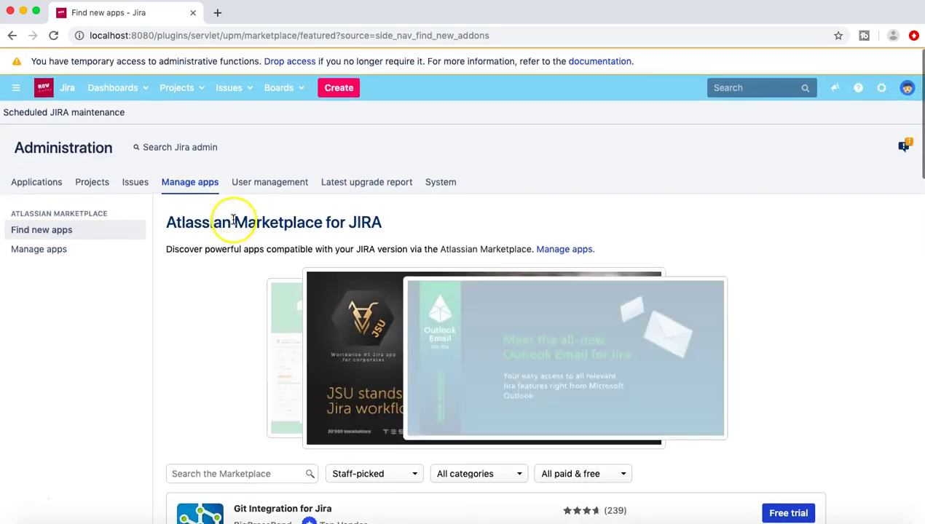
{"action": "scroll", "coordinate": [219, 341], "scroll_direction": "down", "scroll_amount": 5}
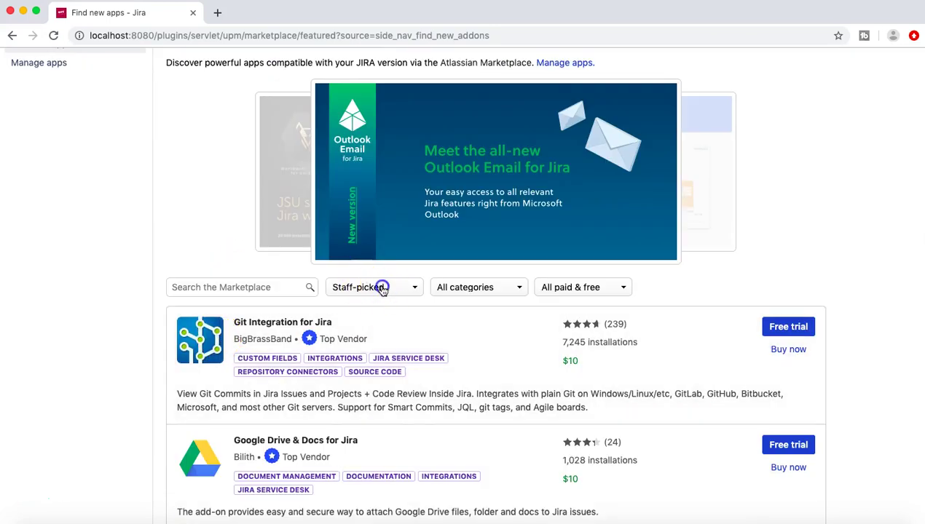
{"action": "left_click", "coordinate": [379, 289]}
{"action": "left_click", "coordinate": [381, 325]}
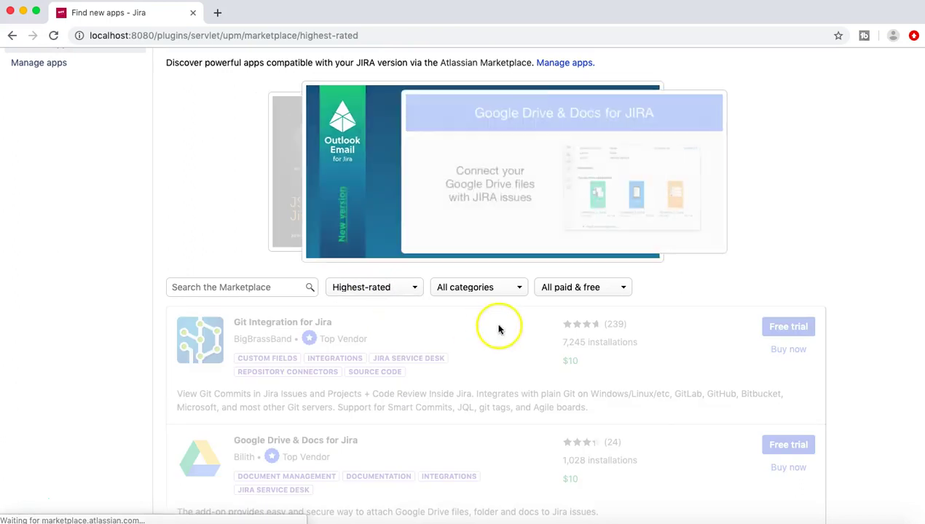
{"action": "left_click", "coordinate": [592, 292]}
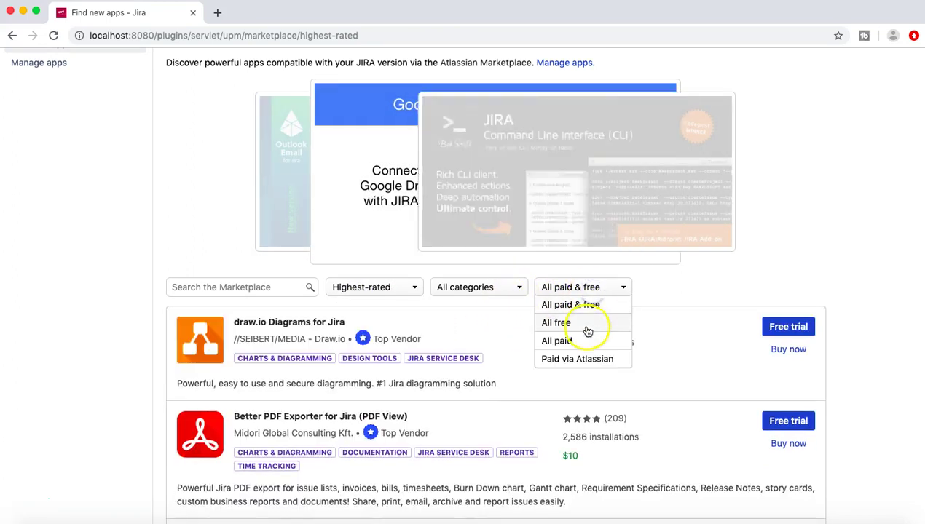
{"action": "left_click", "coordinate": [588, 325]}
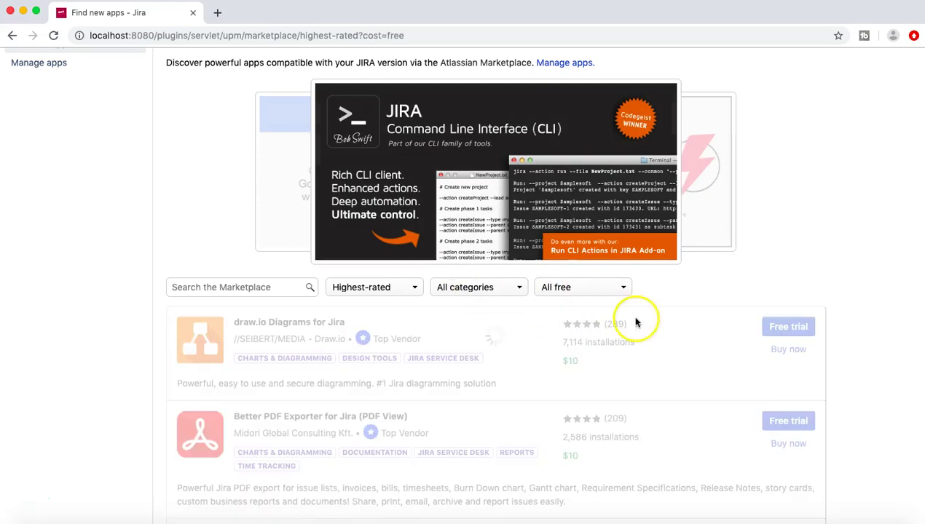
{"action": "scroll", "coordinate": [830, 252], "scroll_direction": "down", "scroll_amount": 2}
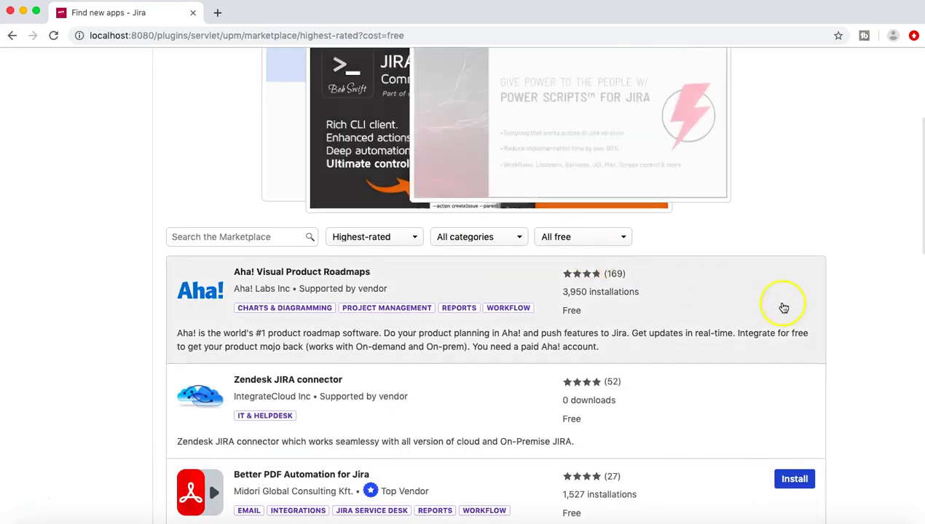
{"action": "scroll", "coordinate": [708, 368], "scroll_direction": "down", "scroll_amount": 3}
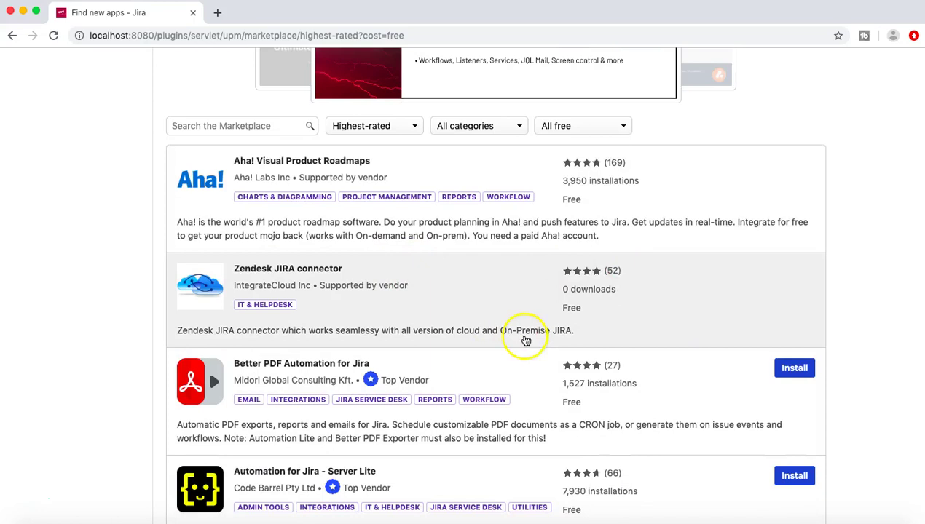
{"action": "scroll", "coordinate": [554, 337], "scroll_direction": "down", "scroll_amount": 3}
{"action": "scroll", "coordinate": [707, 245], "scroll_direction": "up", "scroll_amount": 5}
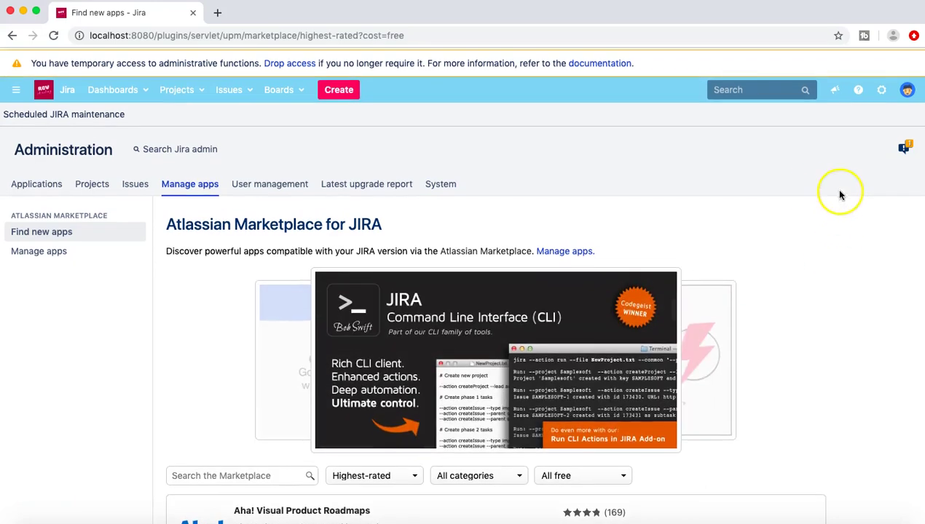
- Go to the System Dashboard, search the administration pages for "rein", and open the Indexing page
{"action": "left_click", "coordinate": [65, 95]}
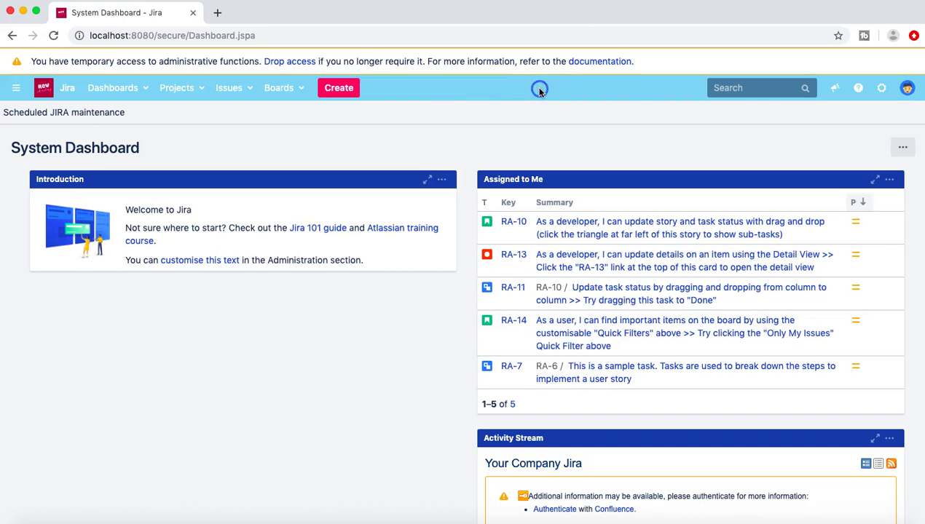
{"action": "key", "text": "period"}
{"action": "type", "text": "re"}
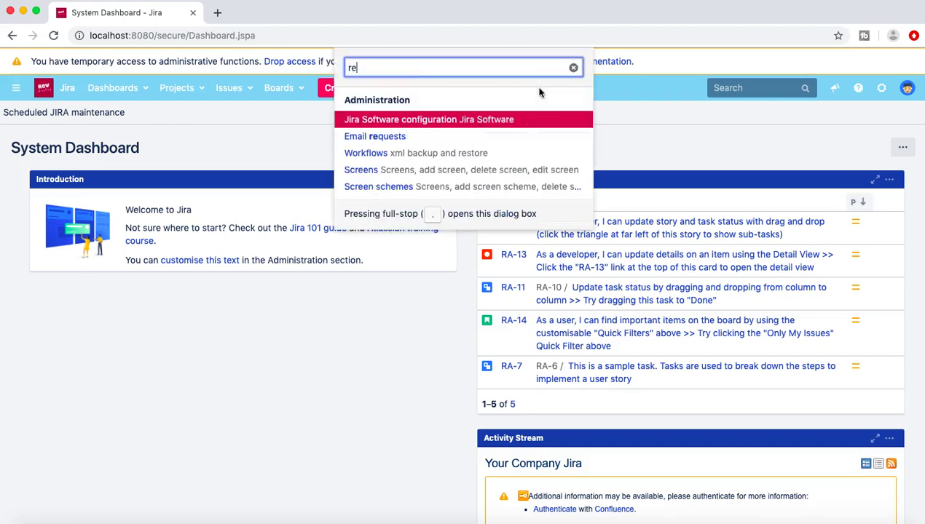
{"action": "type", "text": "in"}
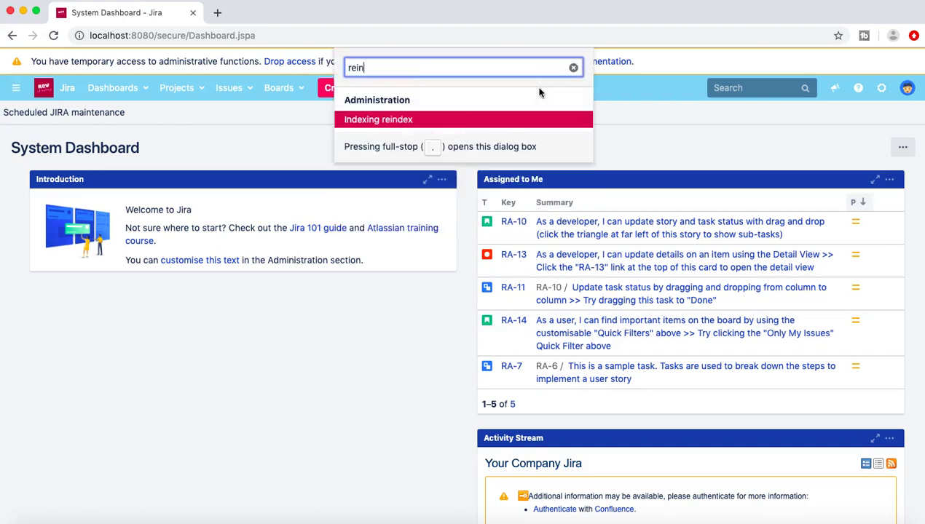
{"action": "left_click", "coordinate": [450, 118]}
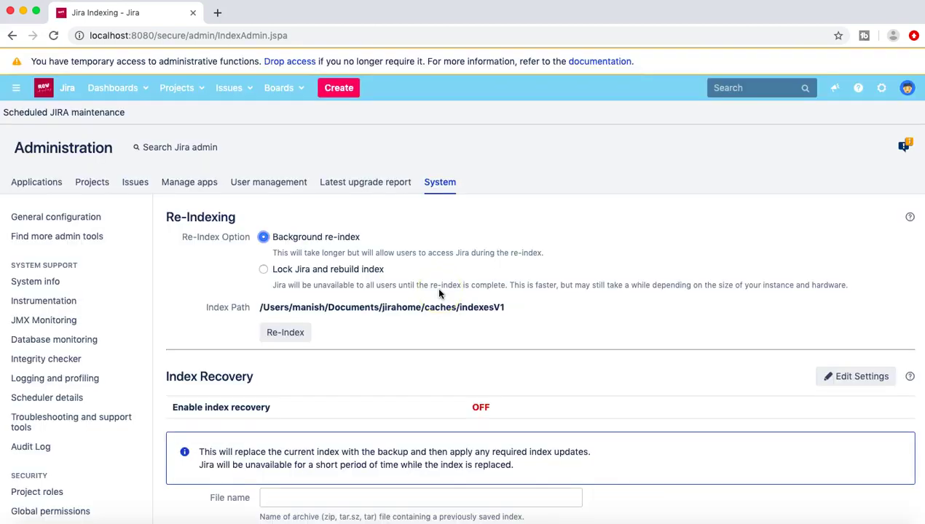
- Switch the re-index option to Lock Jira and rebuild index, and return it to Background re-index
{"action": "scroll", "coordinate": [439, 294], "scroll_direction": "down", "scroll_amount": 2}
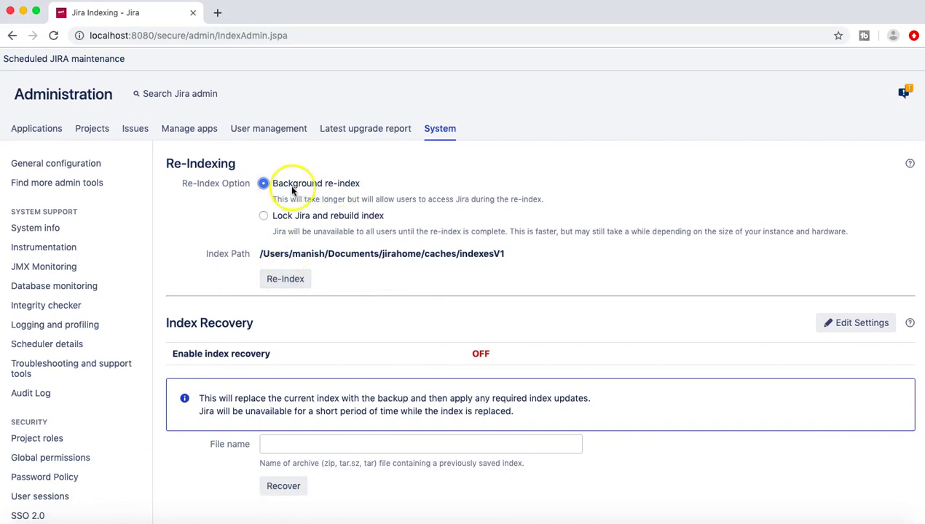
{"action": "left_click", "coordinate": [263, 216]}
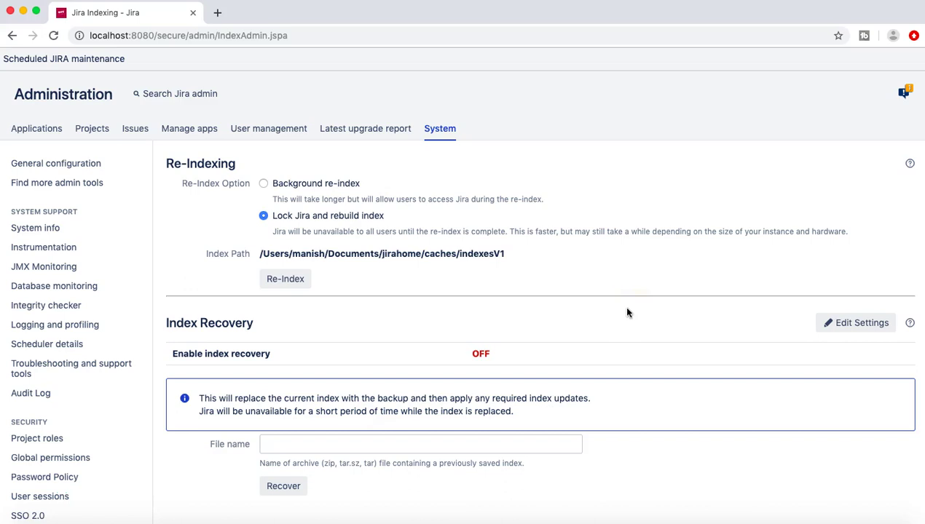
{"action": "left_click", "coordinate": [260, 183]}
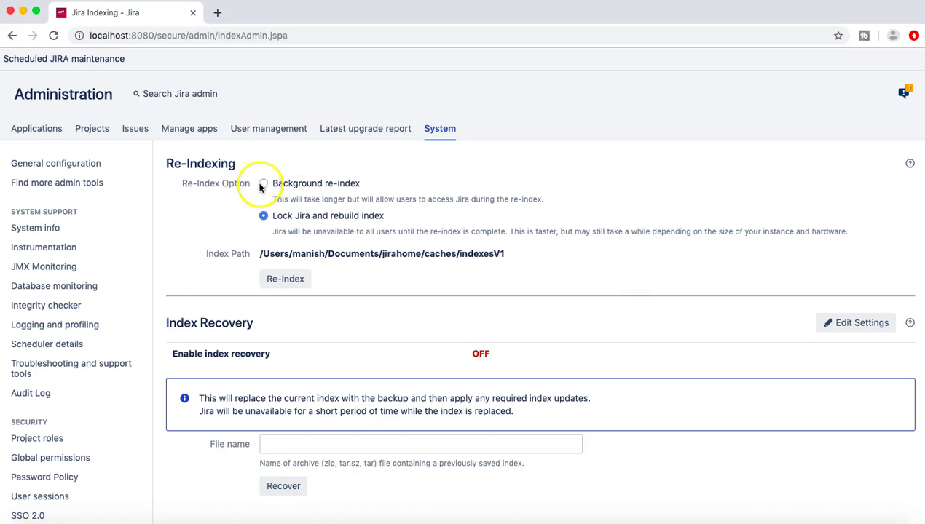